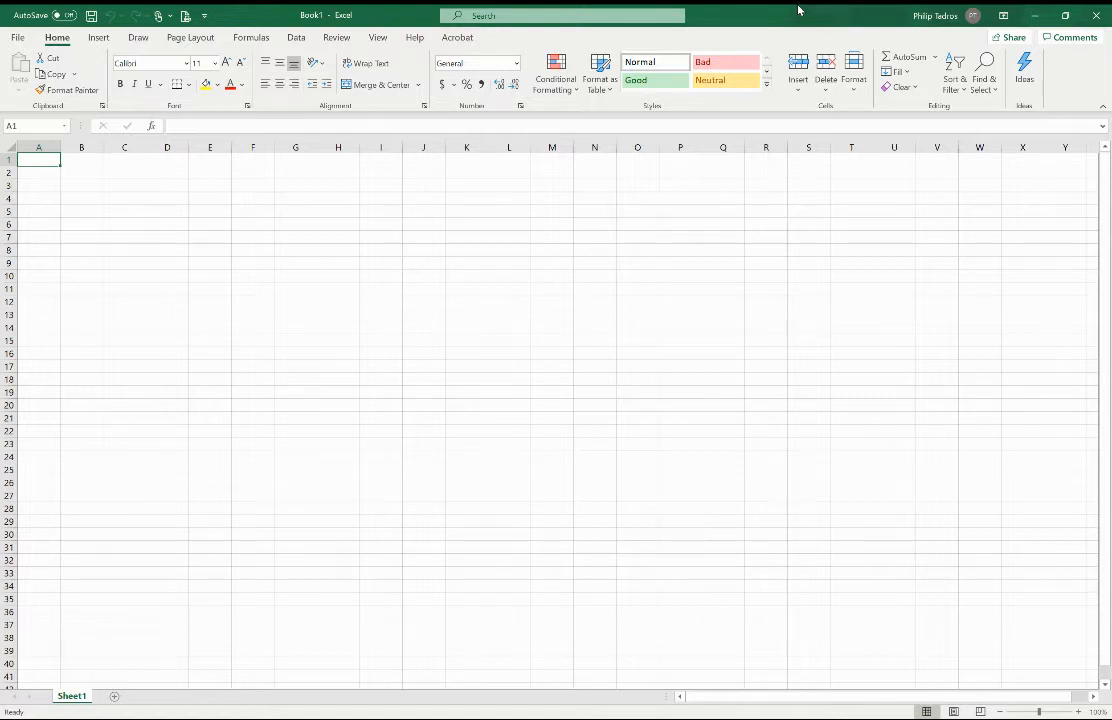
Enter the title "Rental property" in cell A1.
text(Re)
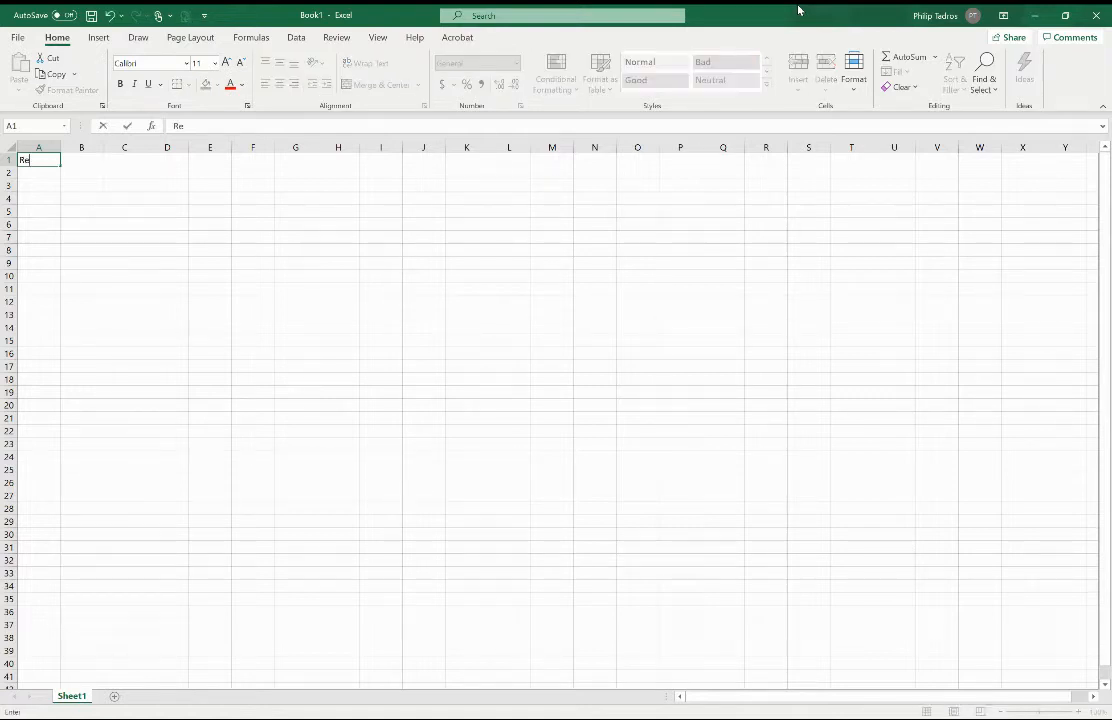
text(ntal property)
key(Return)
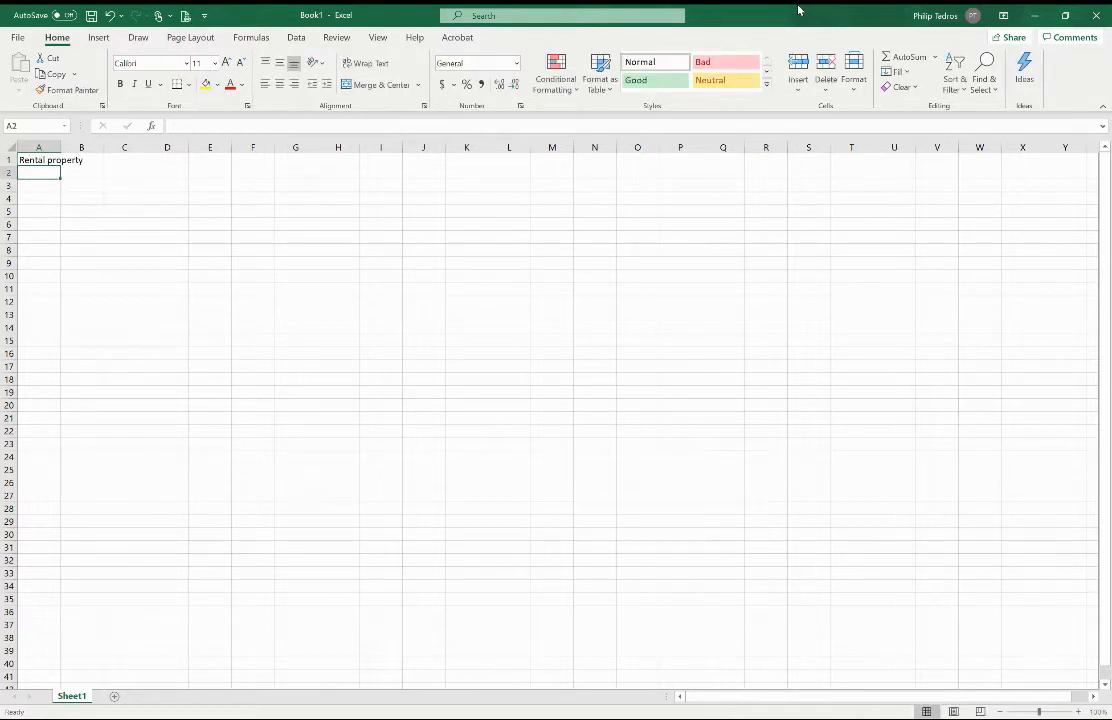
Add a "Purchased" row in row 2 with the date 1/07/2018 in C2 and the price 800000 in E2.
text(Purchased)
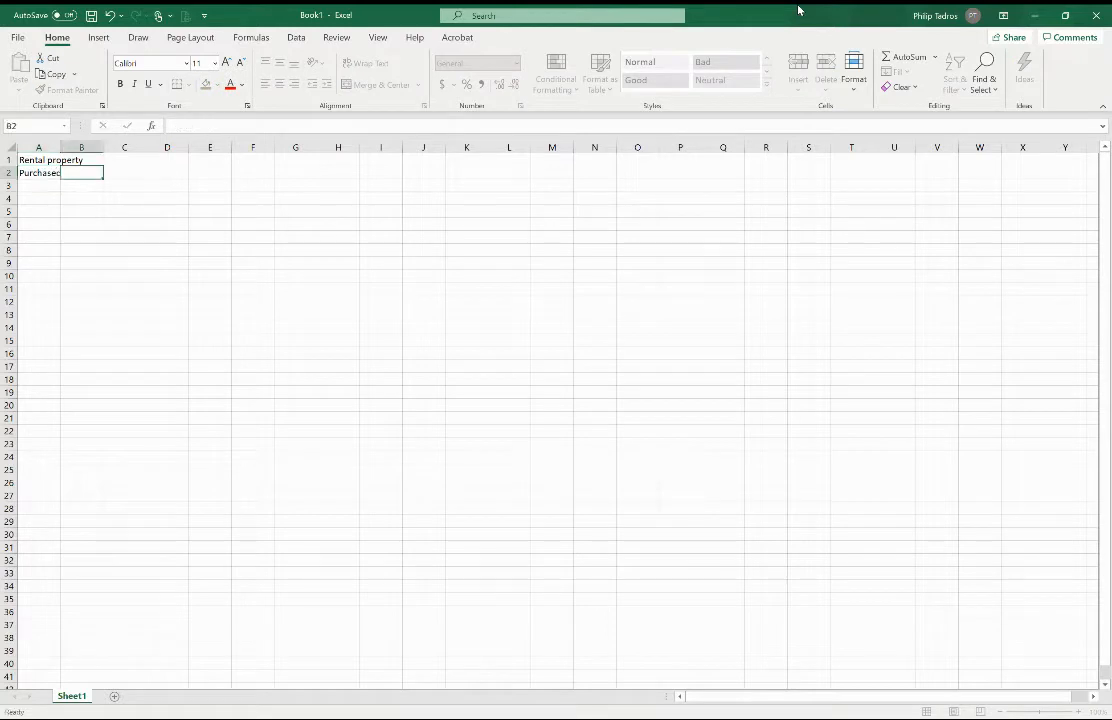
key(Tab)
key(Tab)
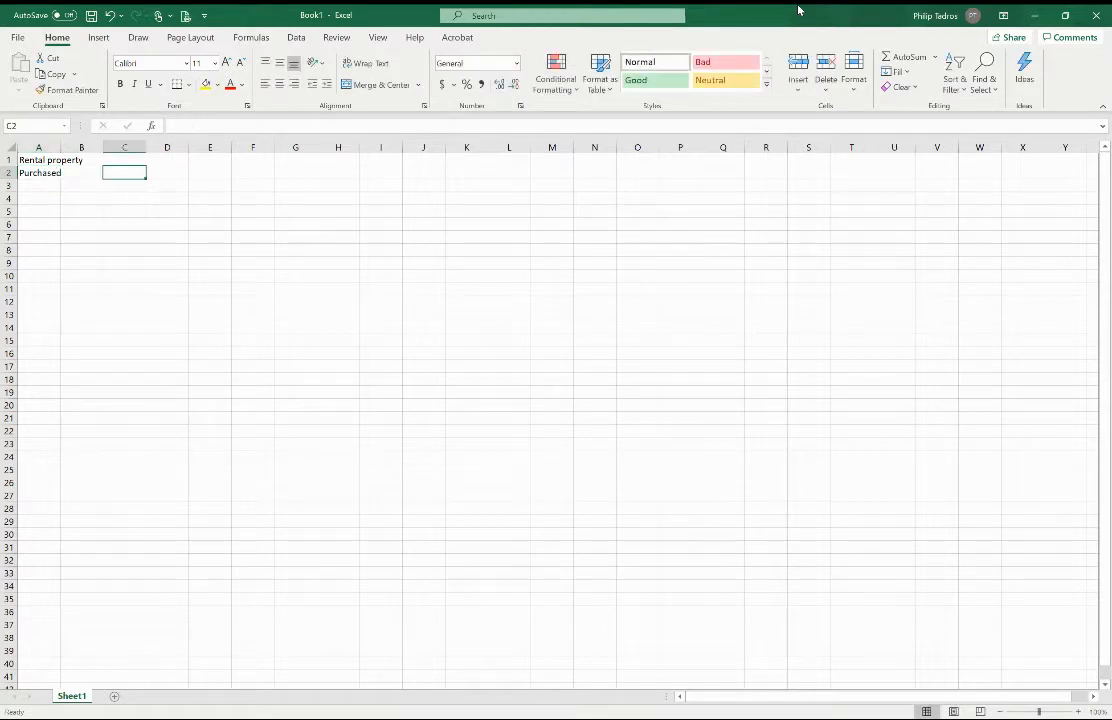
text(1/0)
text(7/)
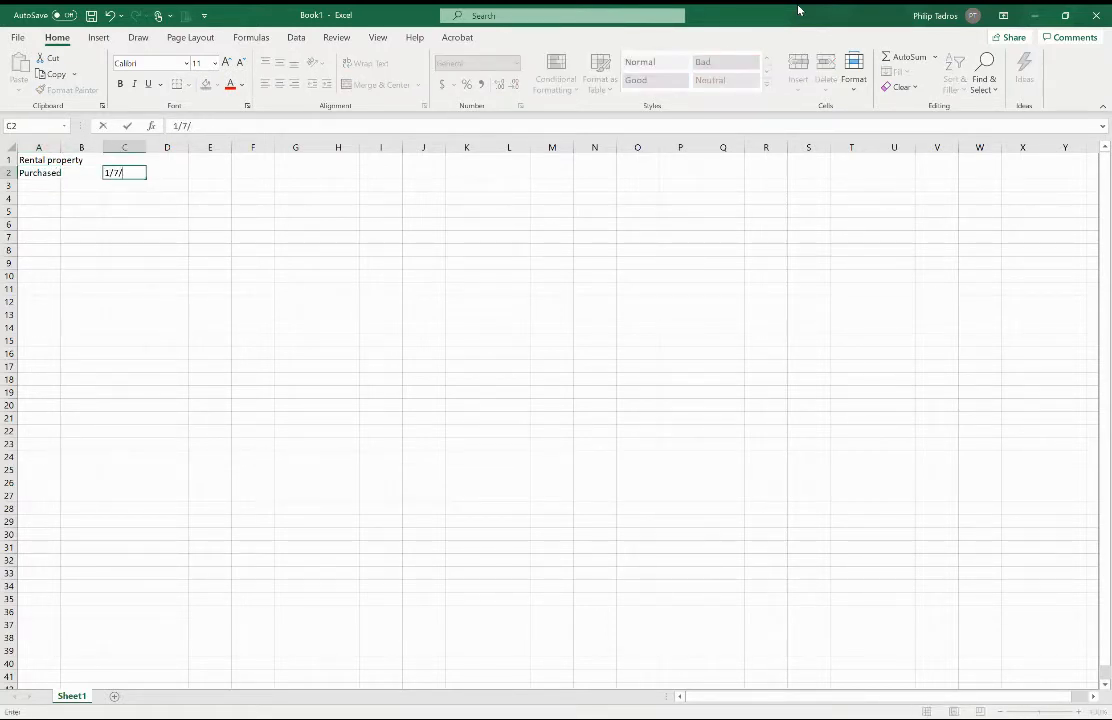
text(2018)
key(Tab)
key(Tab)
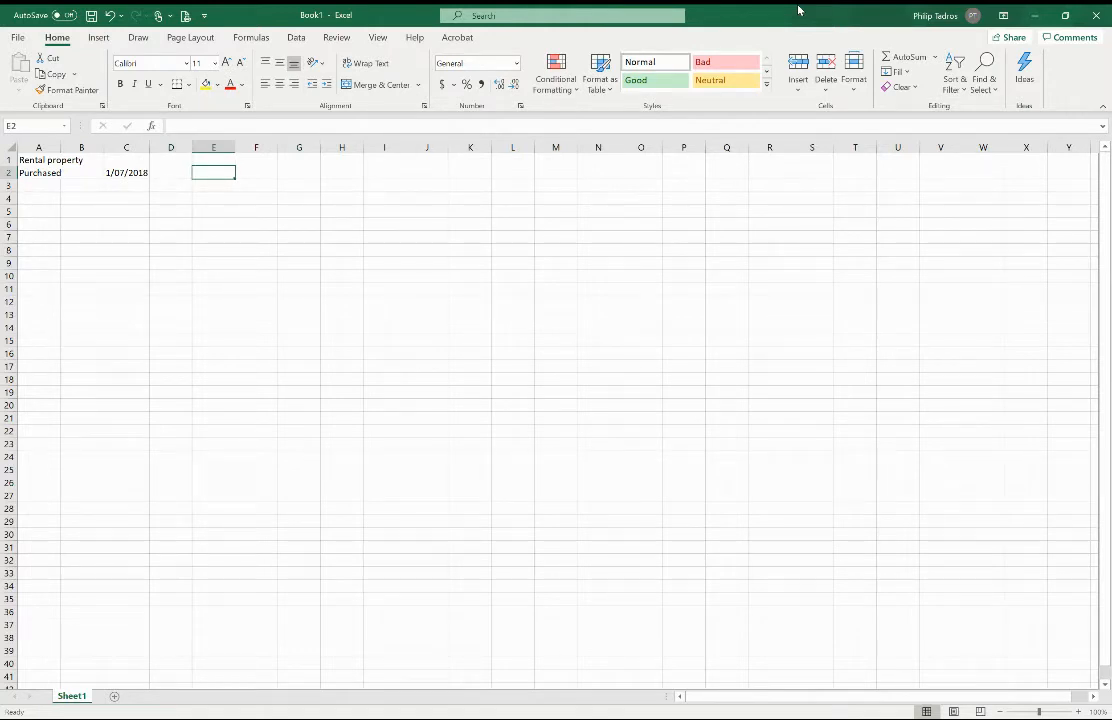
text(800000)
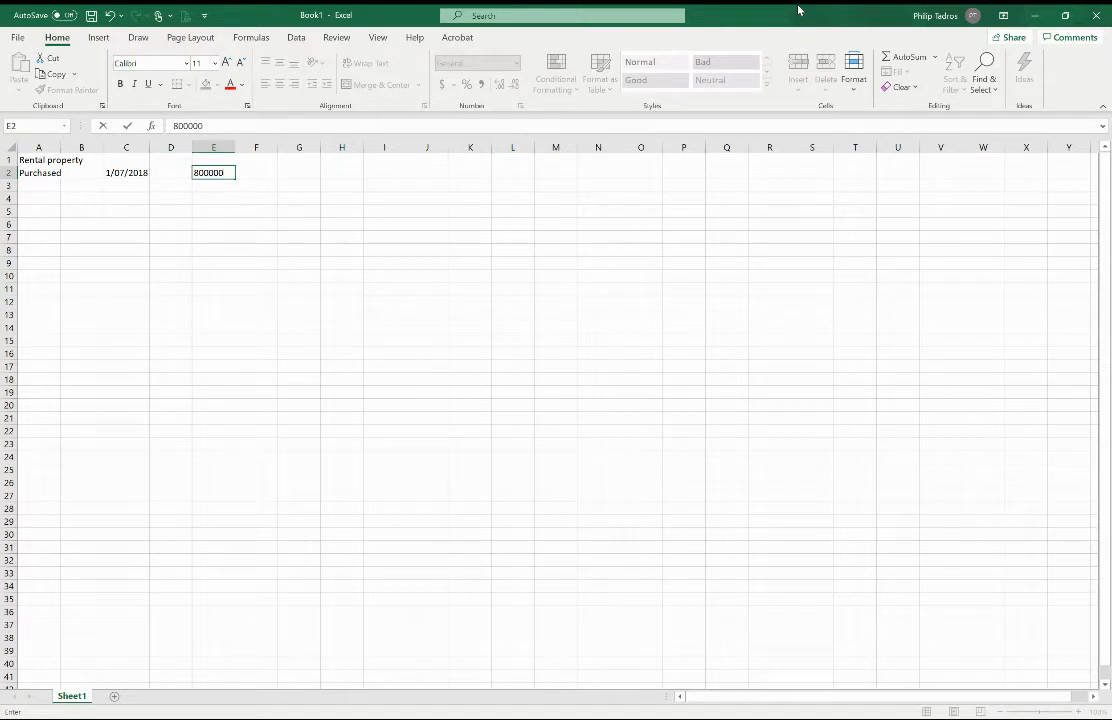
key(Return)
key(Return)
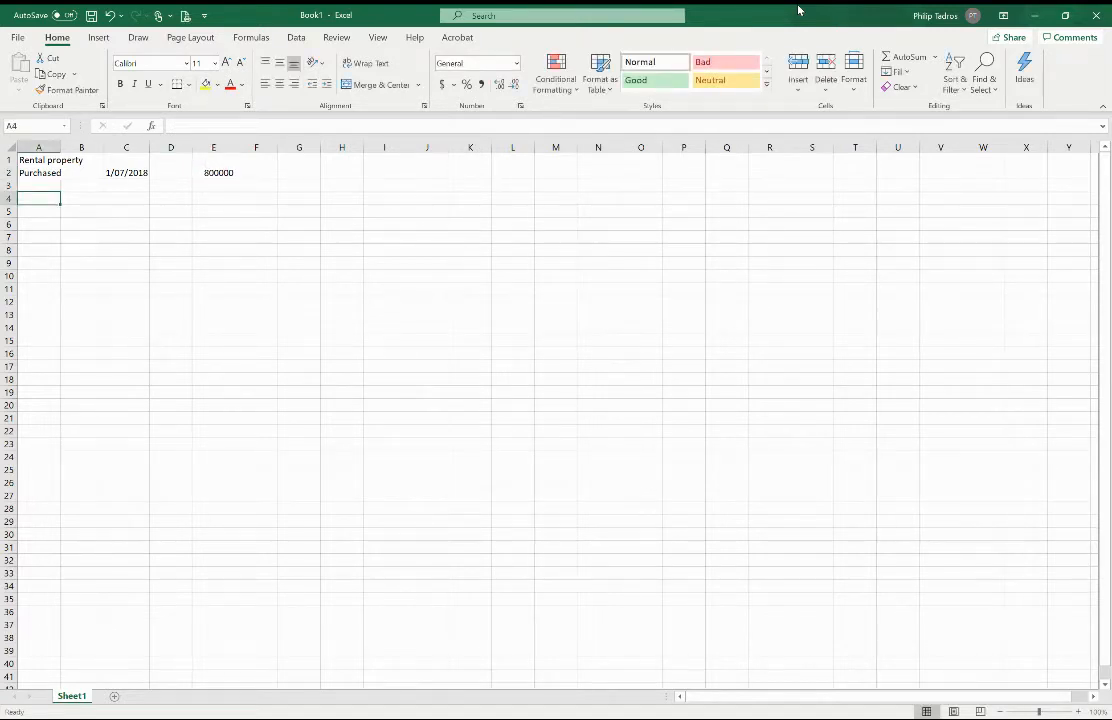
Label A4 "Loan on property" and enter the loan amount 600000 in D4.
text(Lona)
key(BackSpace)
key(BackSpace)
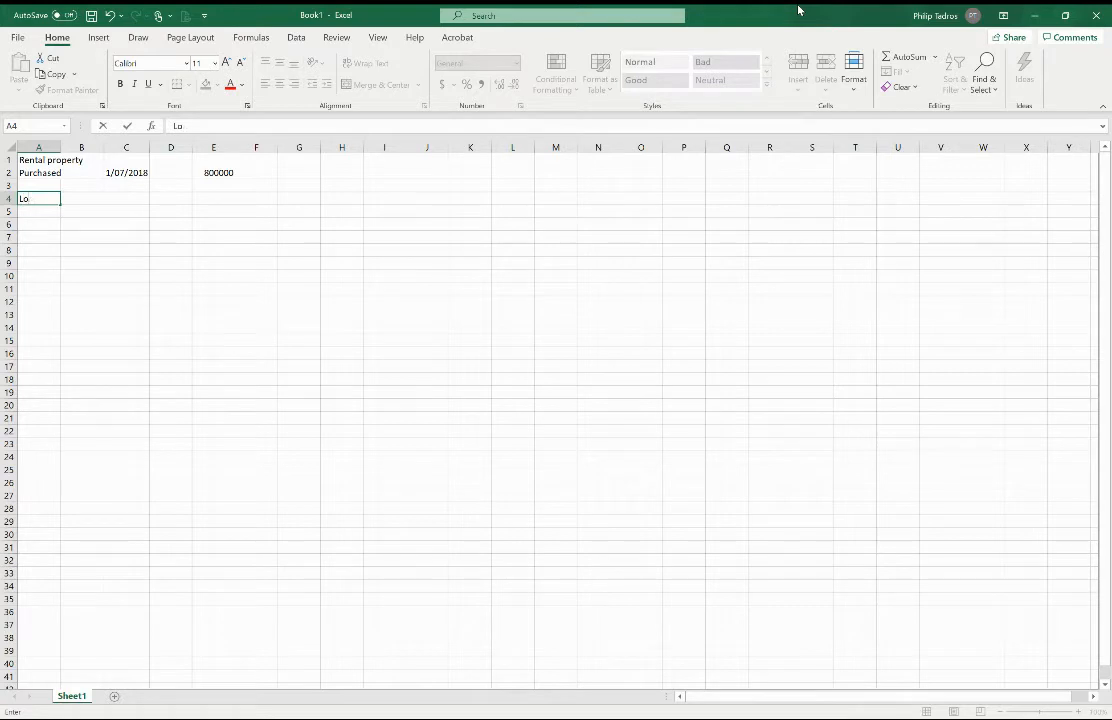
text(oan on properry)
key(BackSpace)
key(BackSpace)
text(ty)
key(Tab)
key(Tab)
key(Tab)
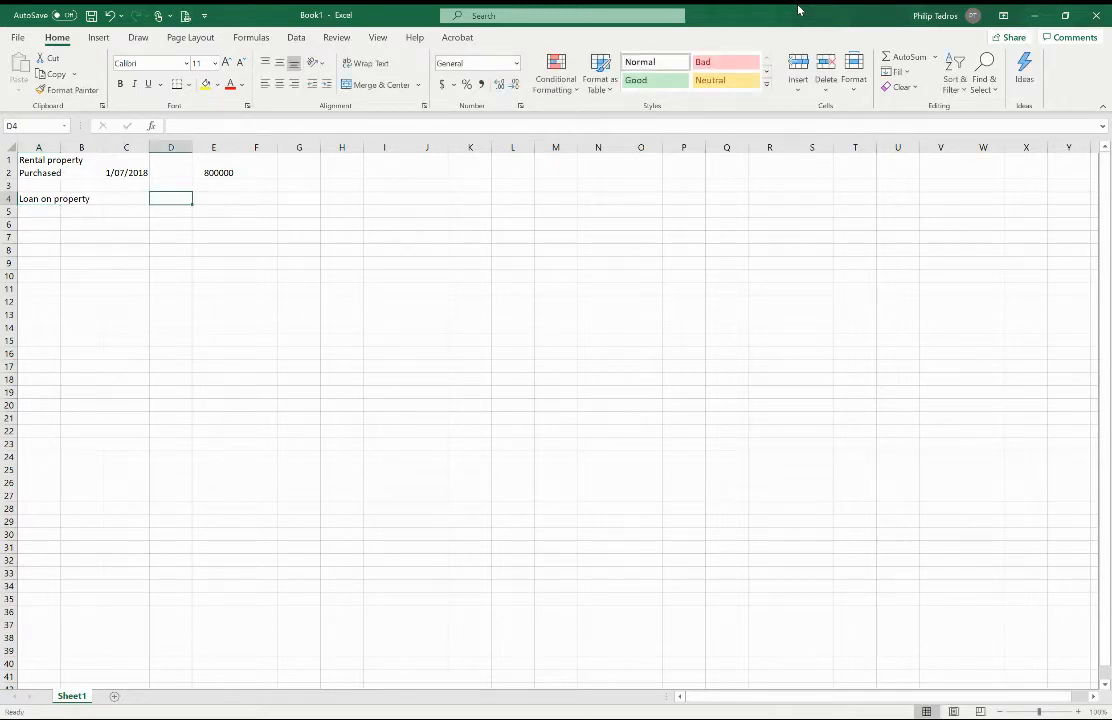
text(600000)
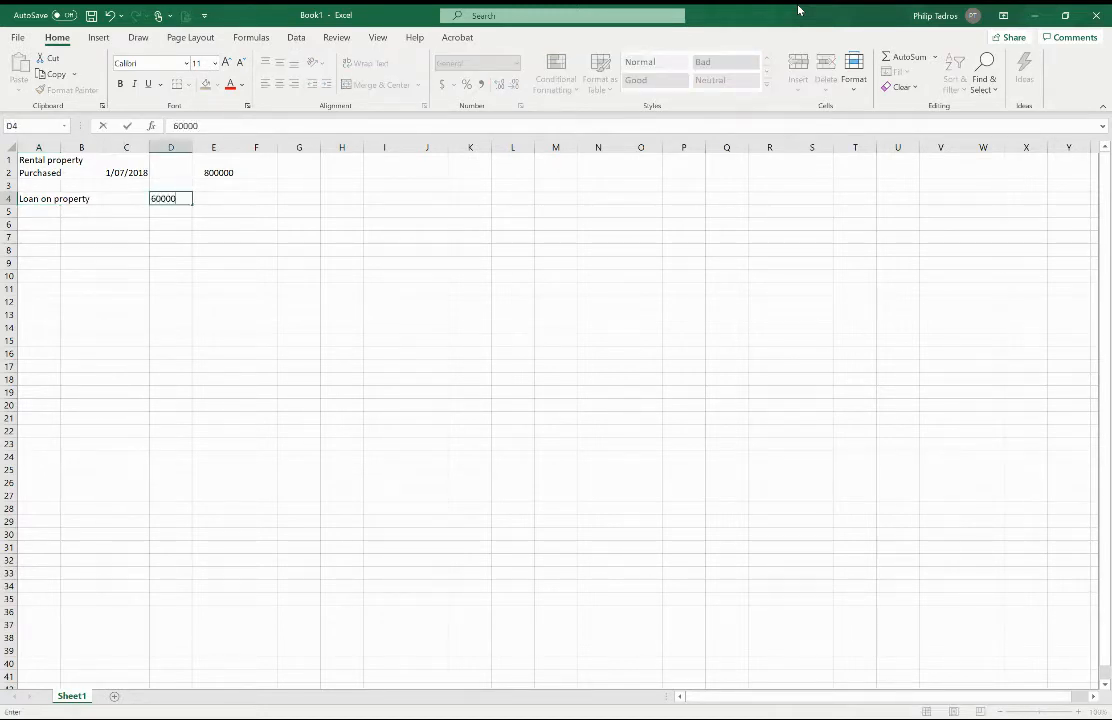
key(Return)
Label A5 "Interest rate" and enter 3.4% in C5.
text(Interest rate)
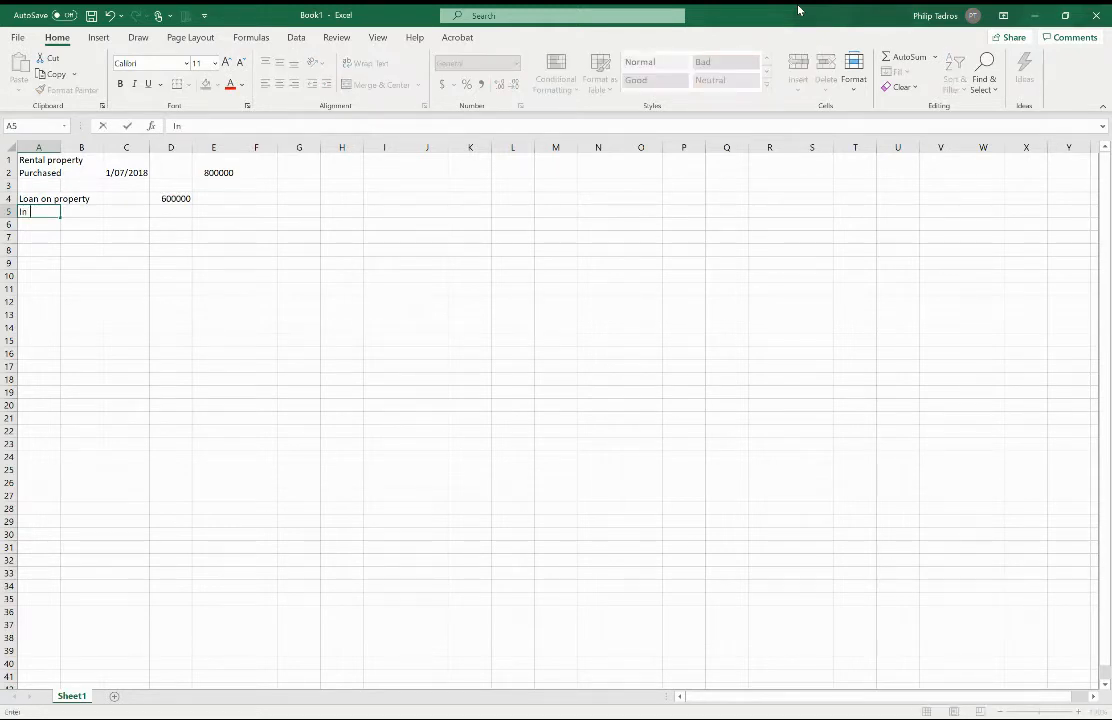
key(Tab)
key(Tab)
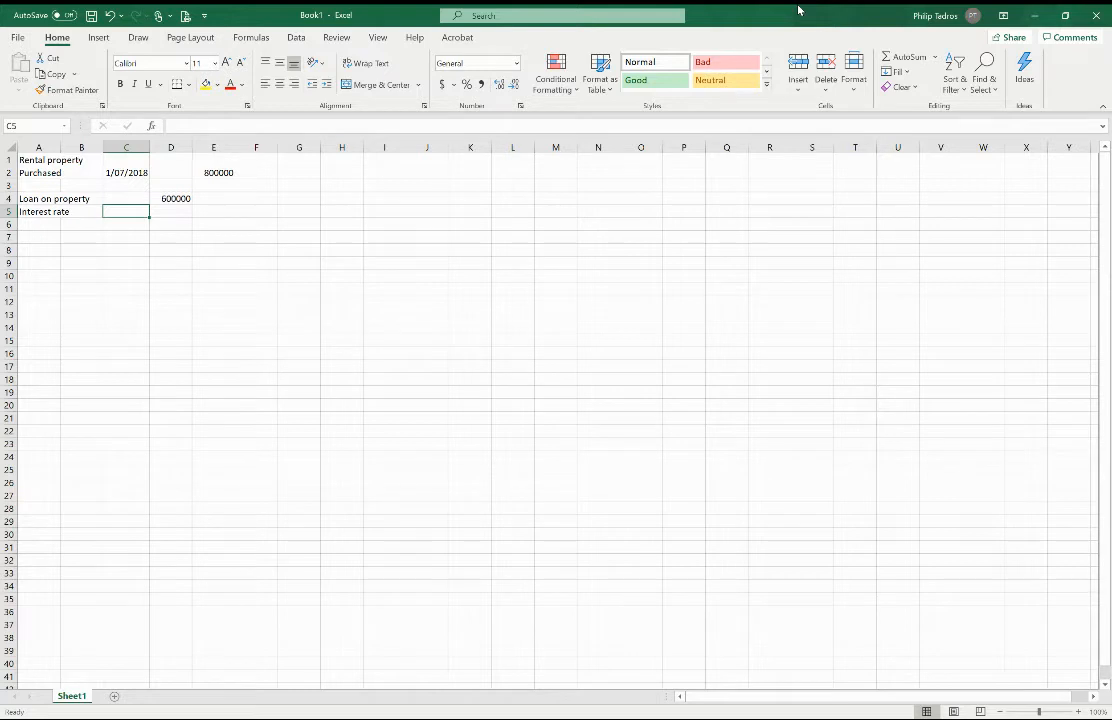
text(3)
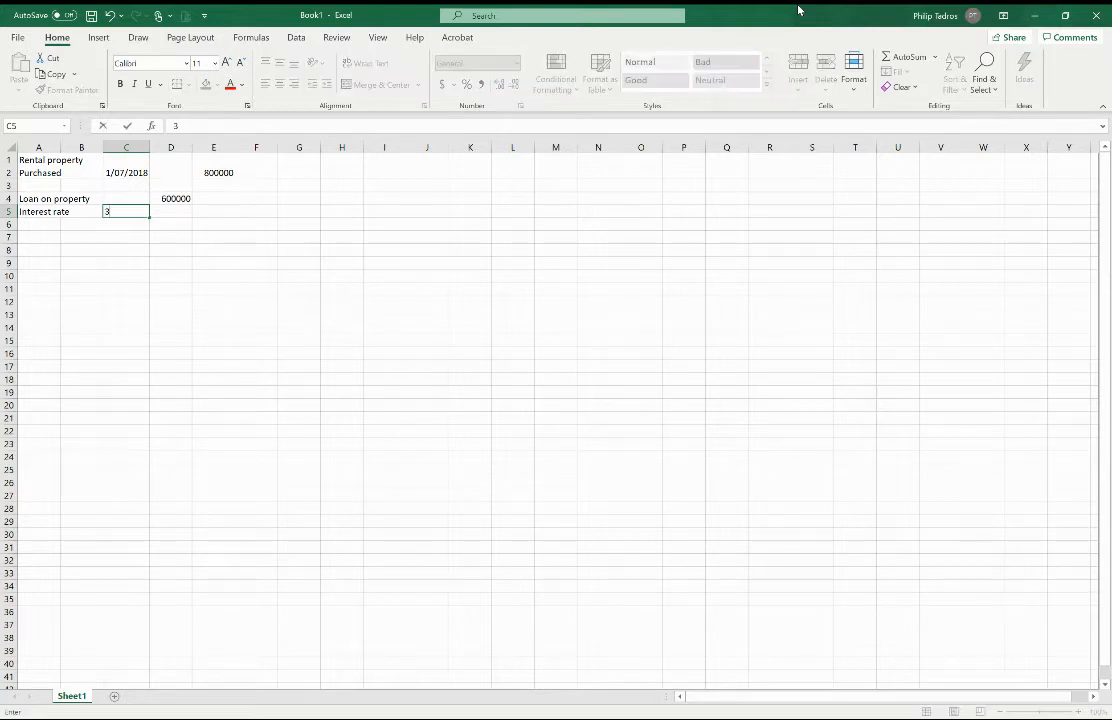
text(.4%)
key(Return)
key(Return)
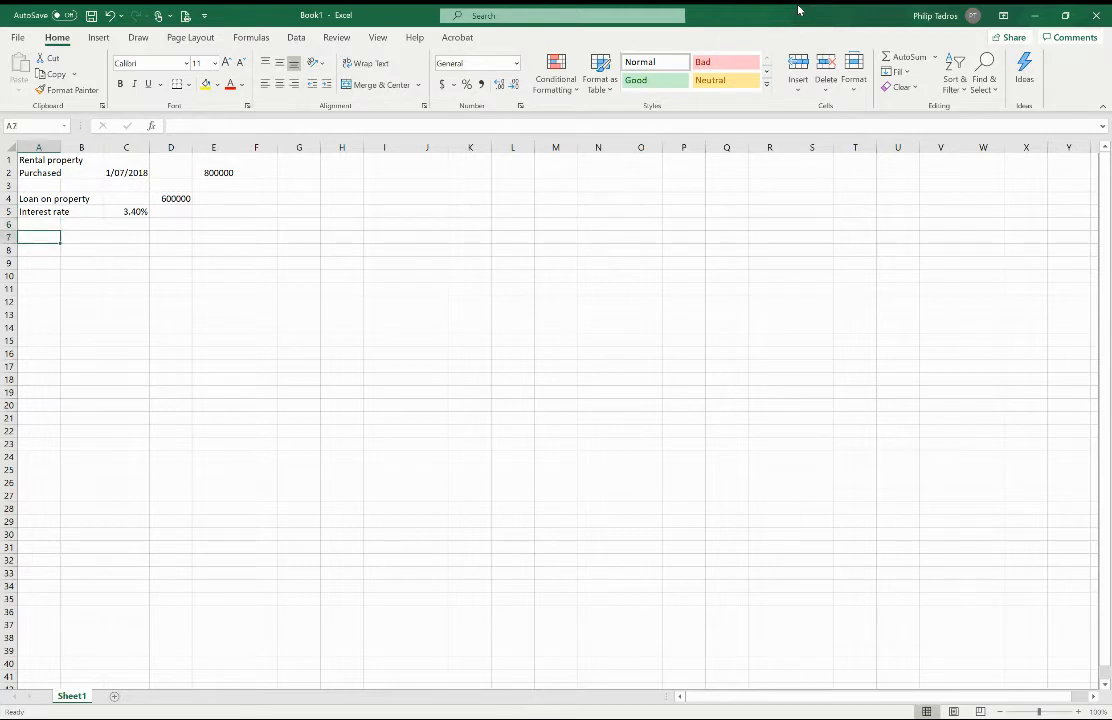
Label A7 "Interest expense" and calculate it in D7 as loan times interest rate with =D4*C5.
text(Int)
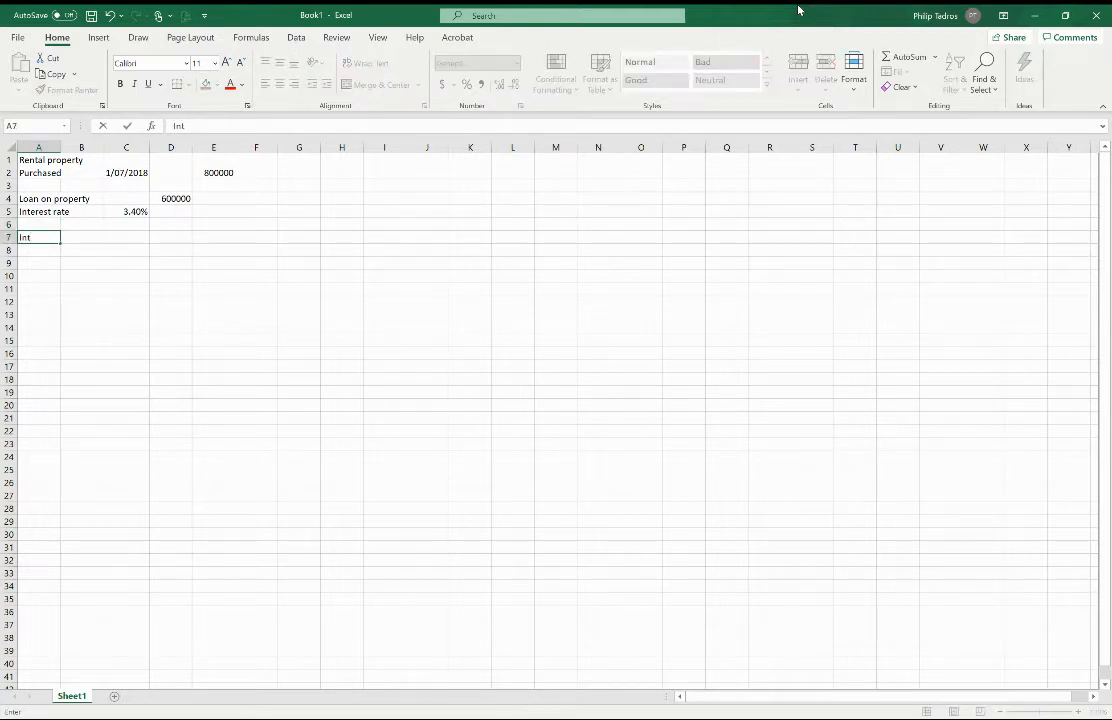
text(erest expense)
key(Tab)
key(Tab)
key(Tab)
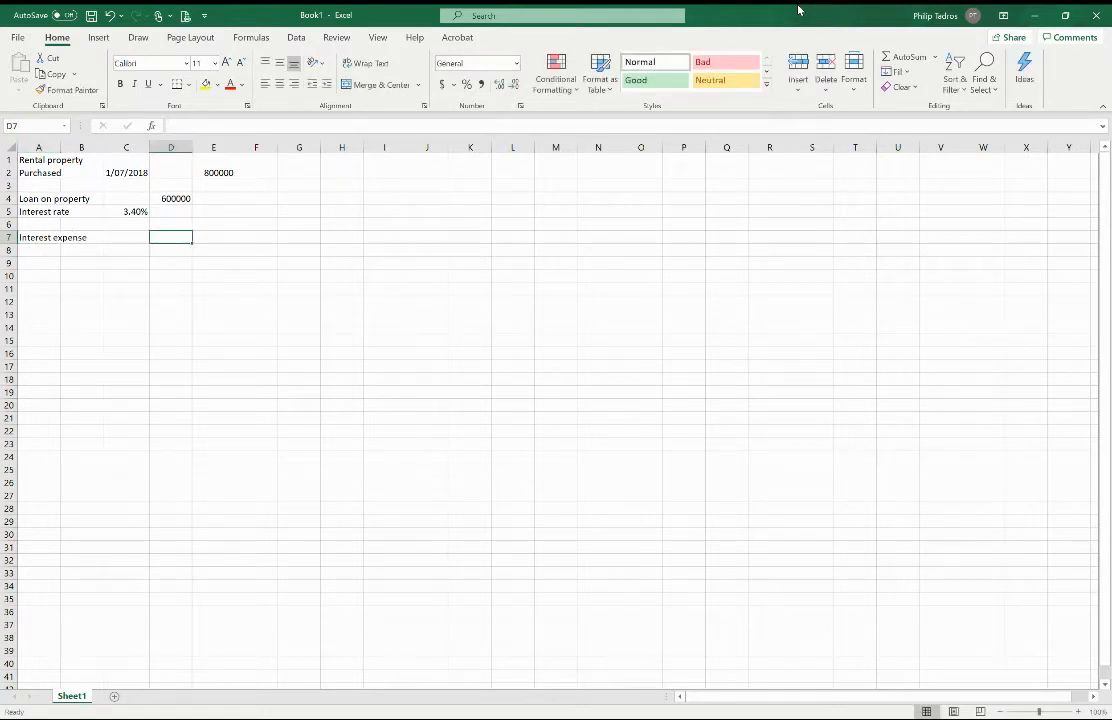
text(=)
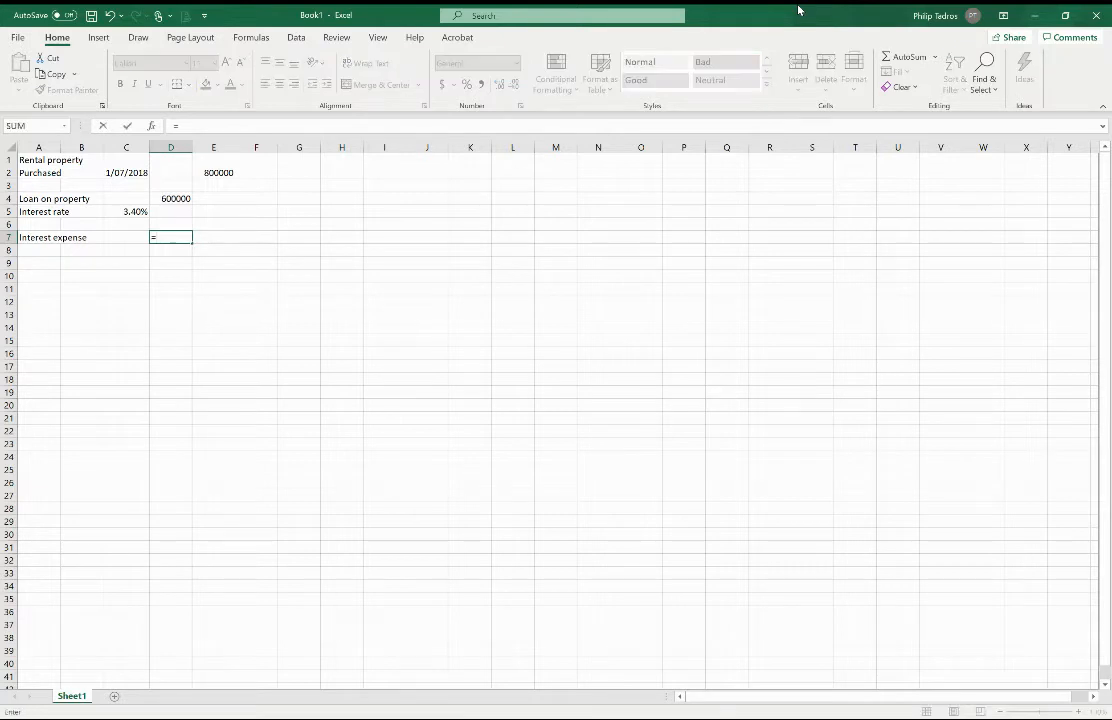
click(172, 199)
text(*)
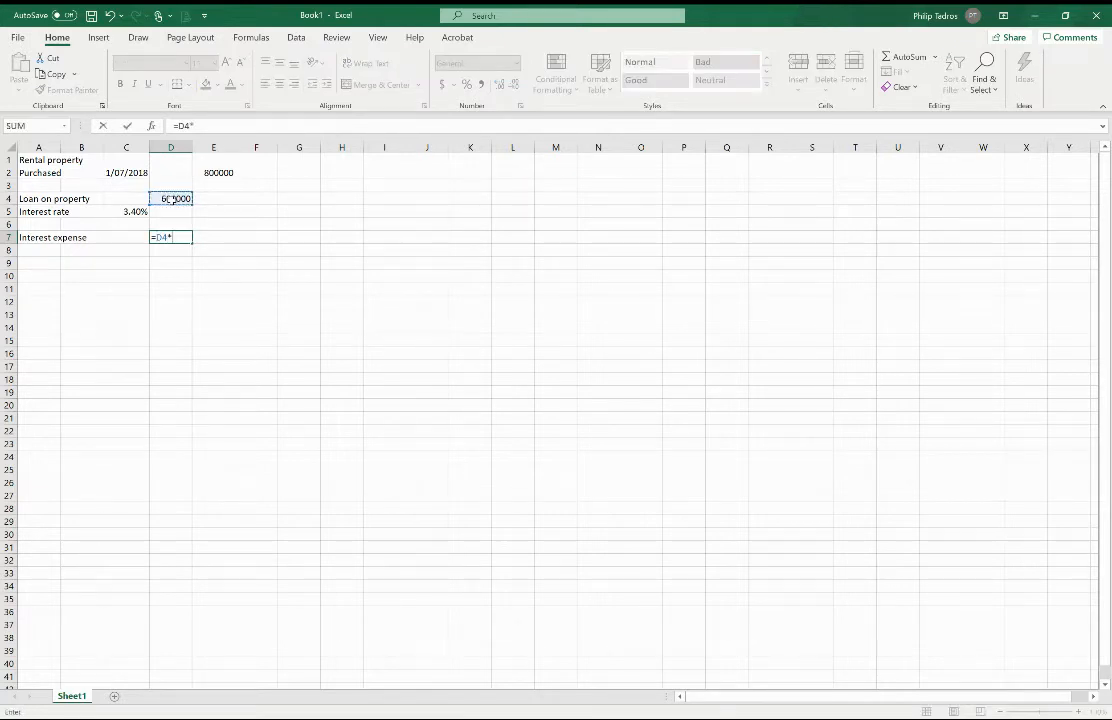
click(133, 212)
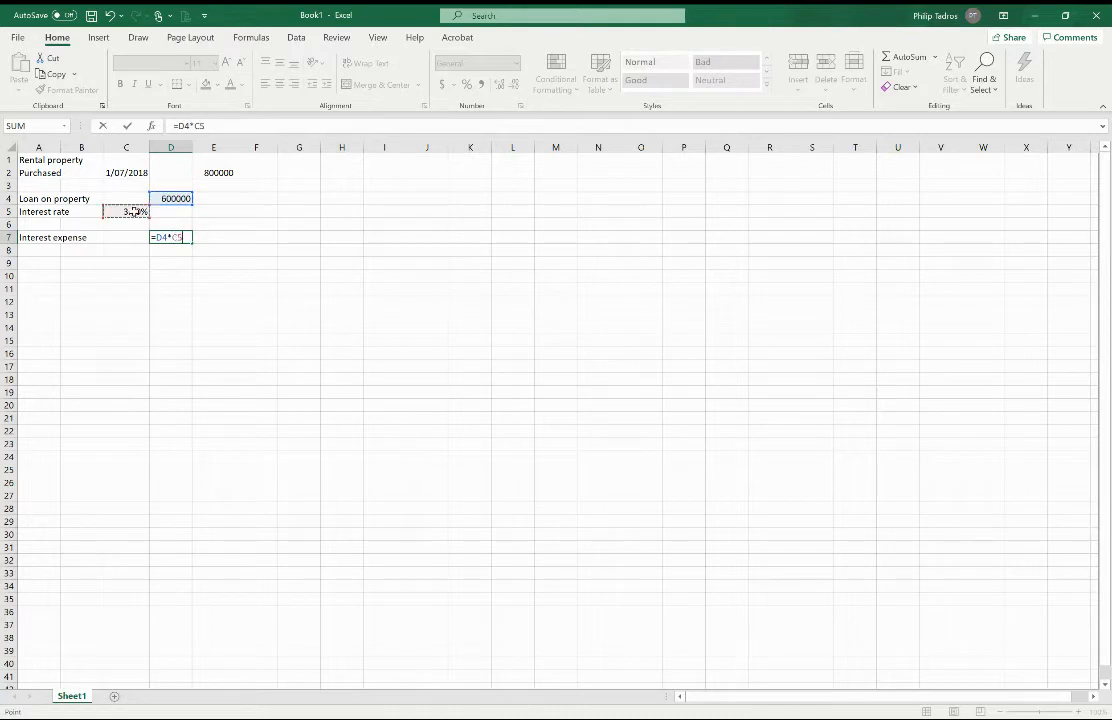
key(Return)
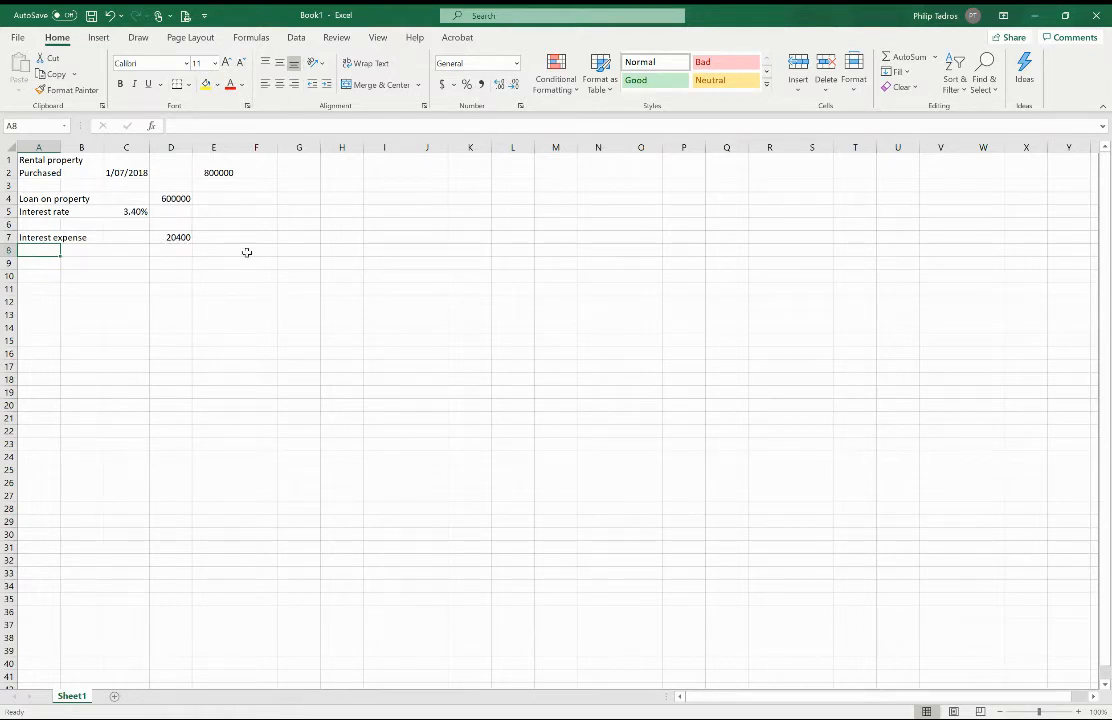
Enter the heading "Financial year ended 30 June 2020" in cell A9.
key(Down)
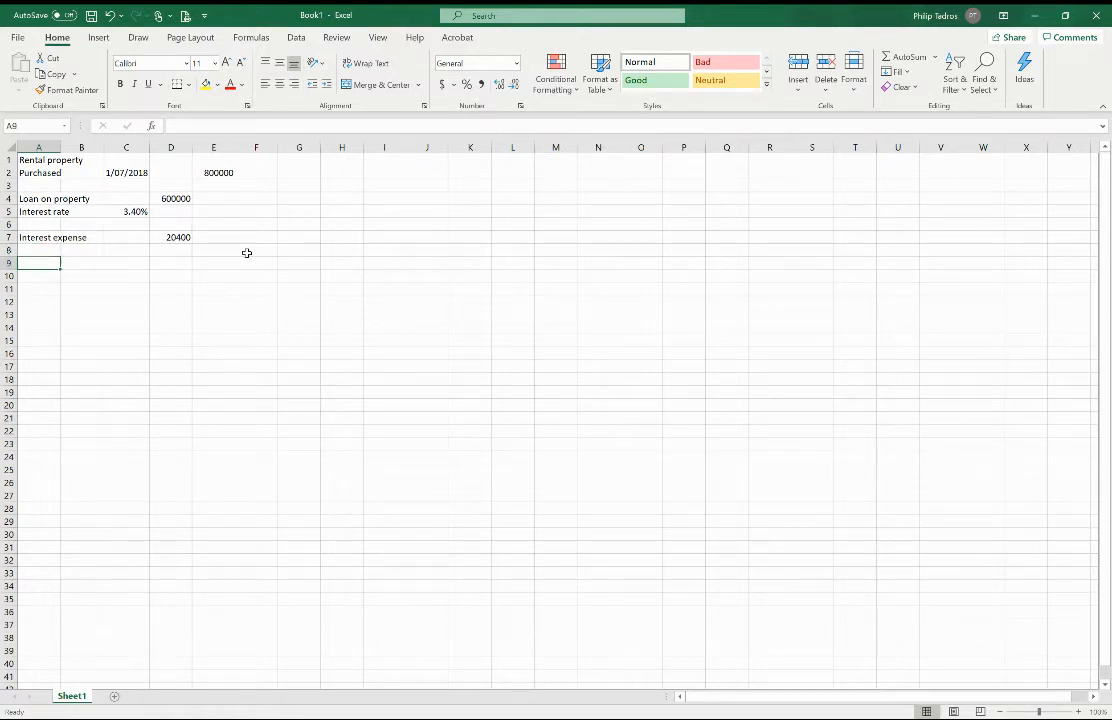
text(Fi)
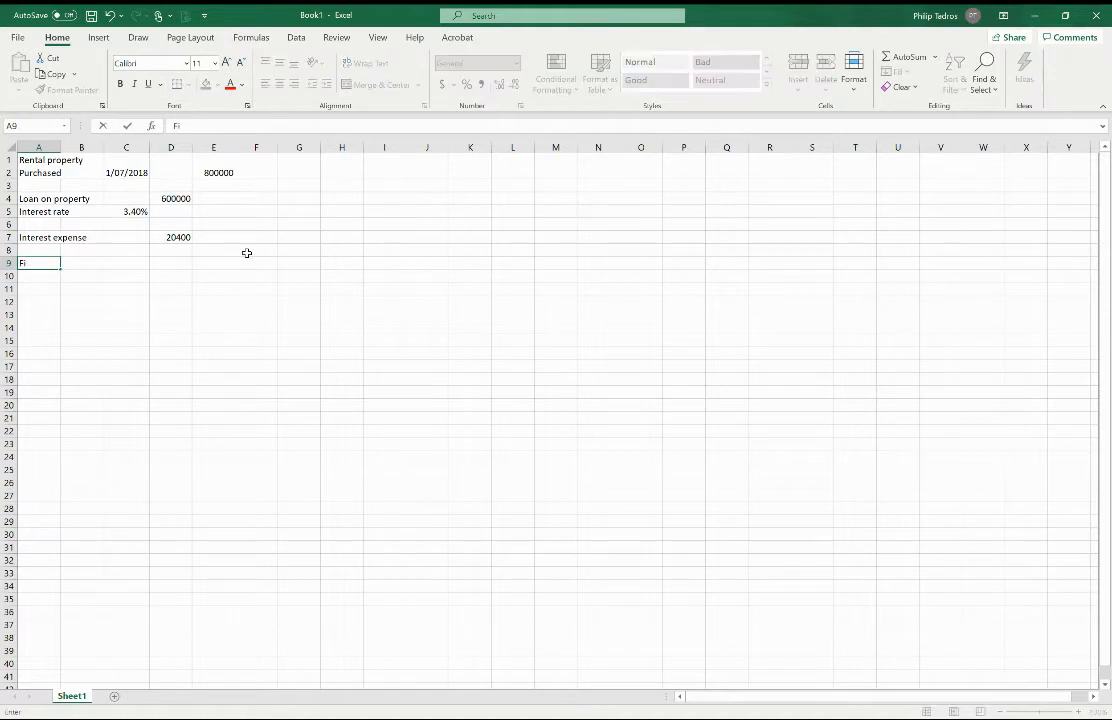
text(nancial year ended 30 June )
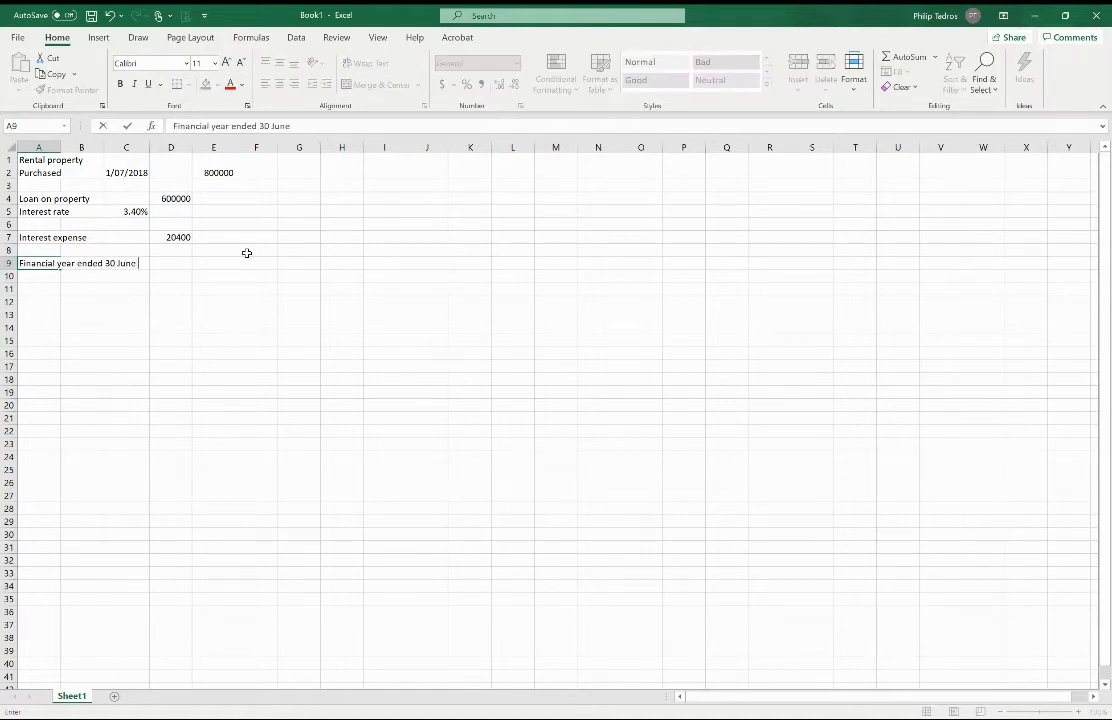
text(2020)
key(Return)
key(Return)
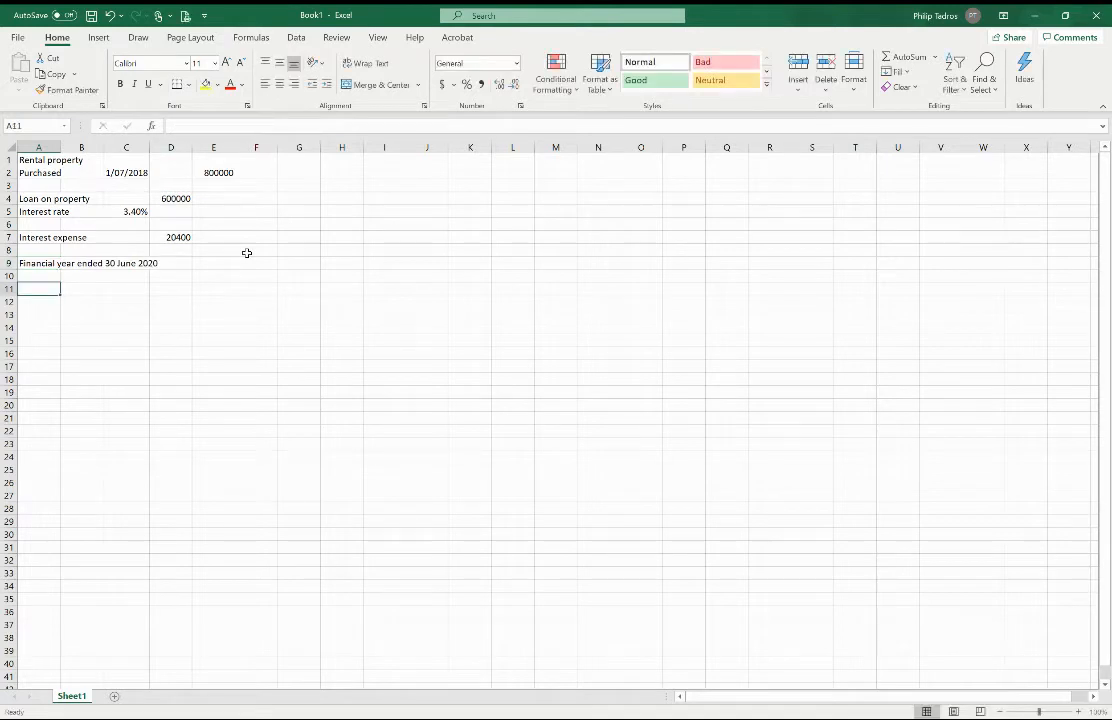
Label A11 "Income" and enter the rental income of 25000 in E11.
text(Incomne)
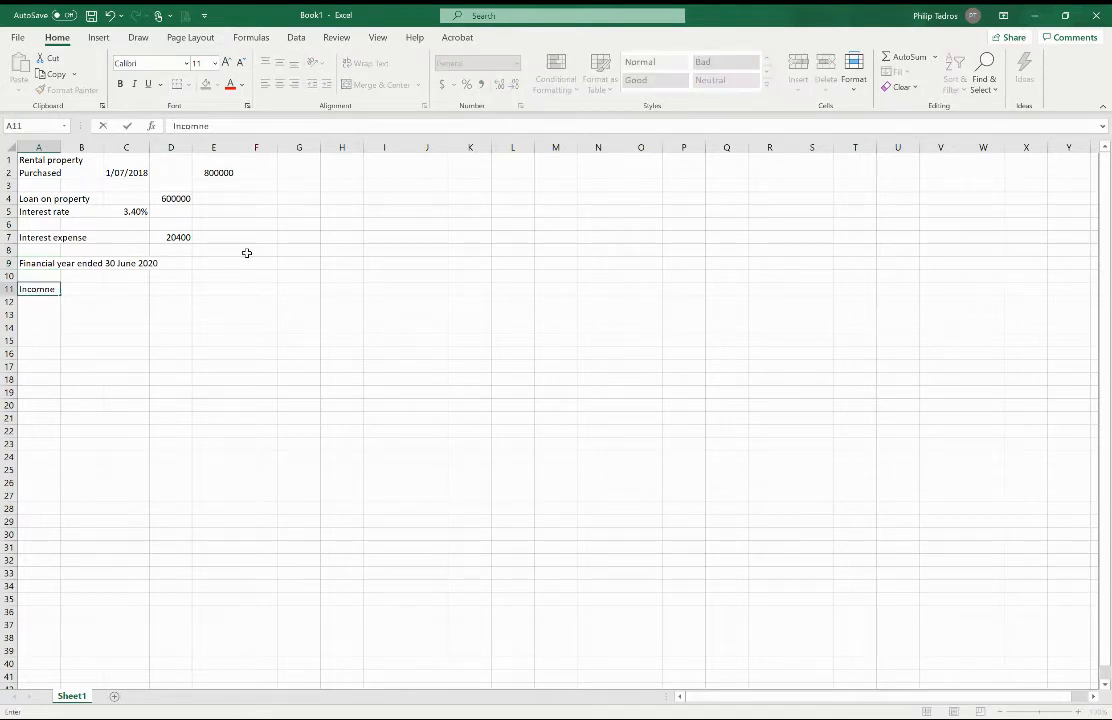
key(Tab)
key(Left)
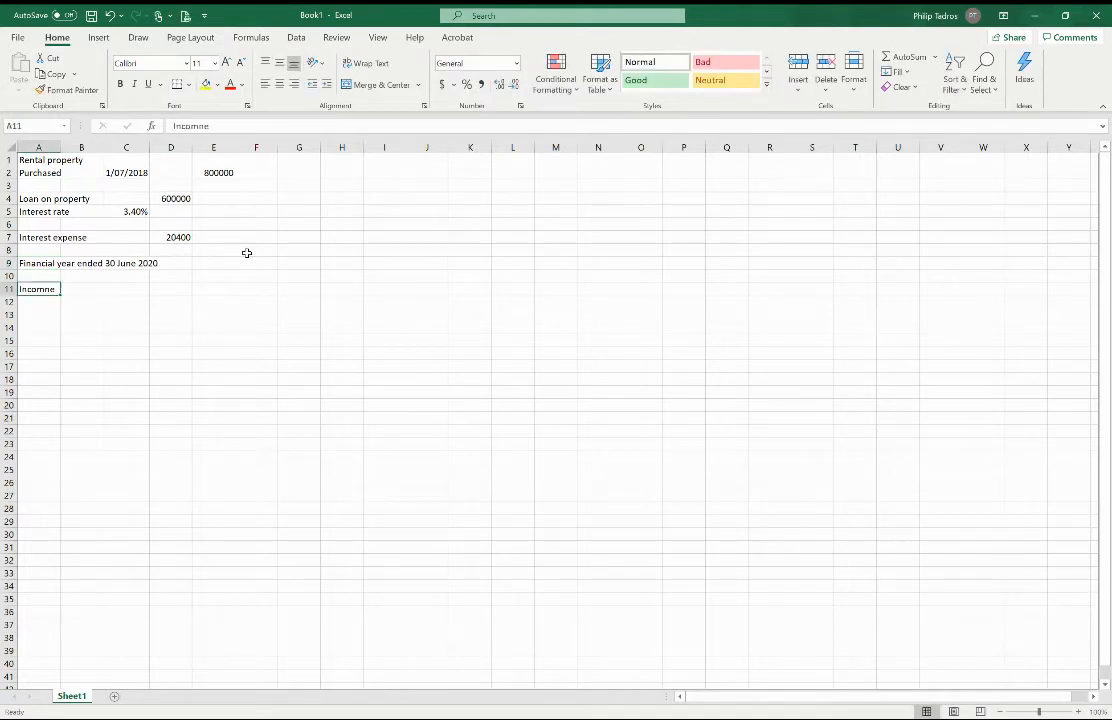
text(Income)
key(Tab)
key(Tab)
key(Tab)
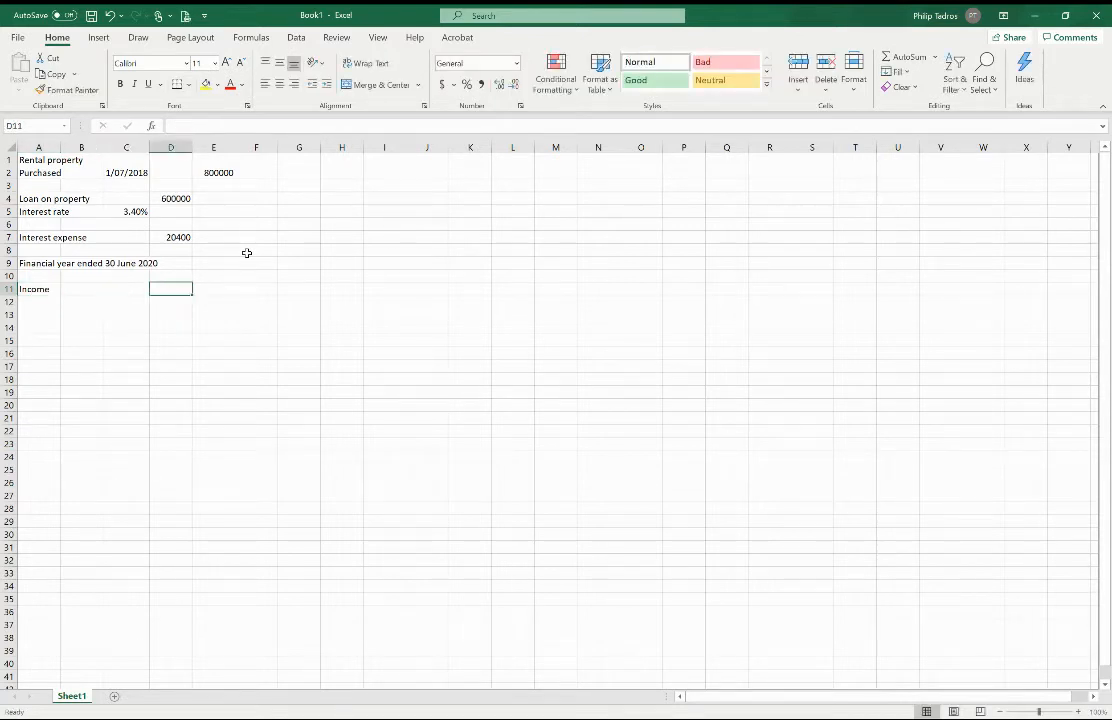
key(Tab)
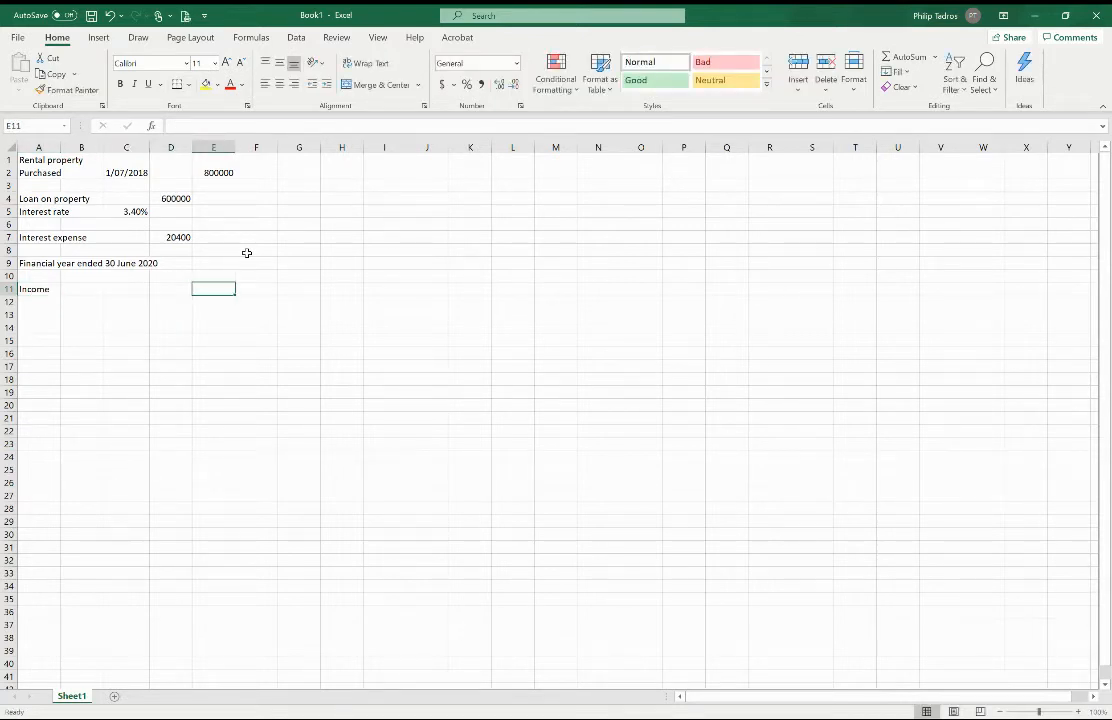
text(25000)
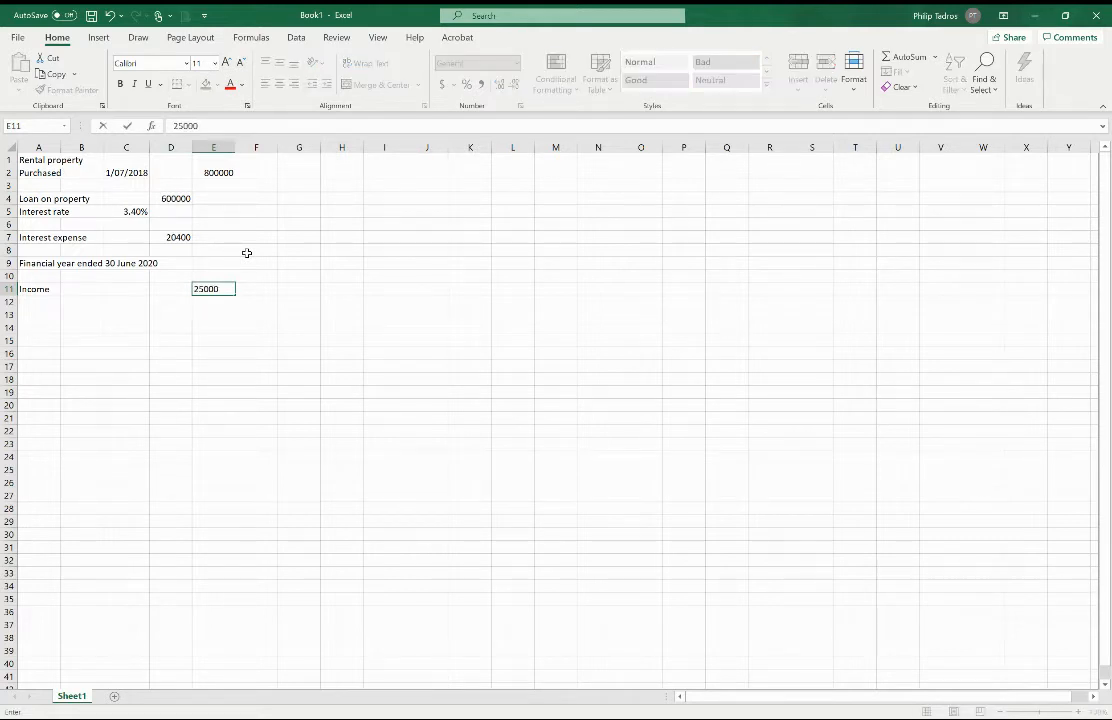
key(Return)
Label A12 "Interest" and link E12 to the calculated interest expense with =D7.
text(Interest)
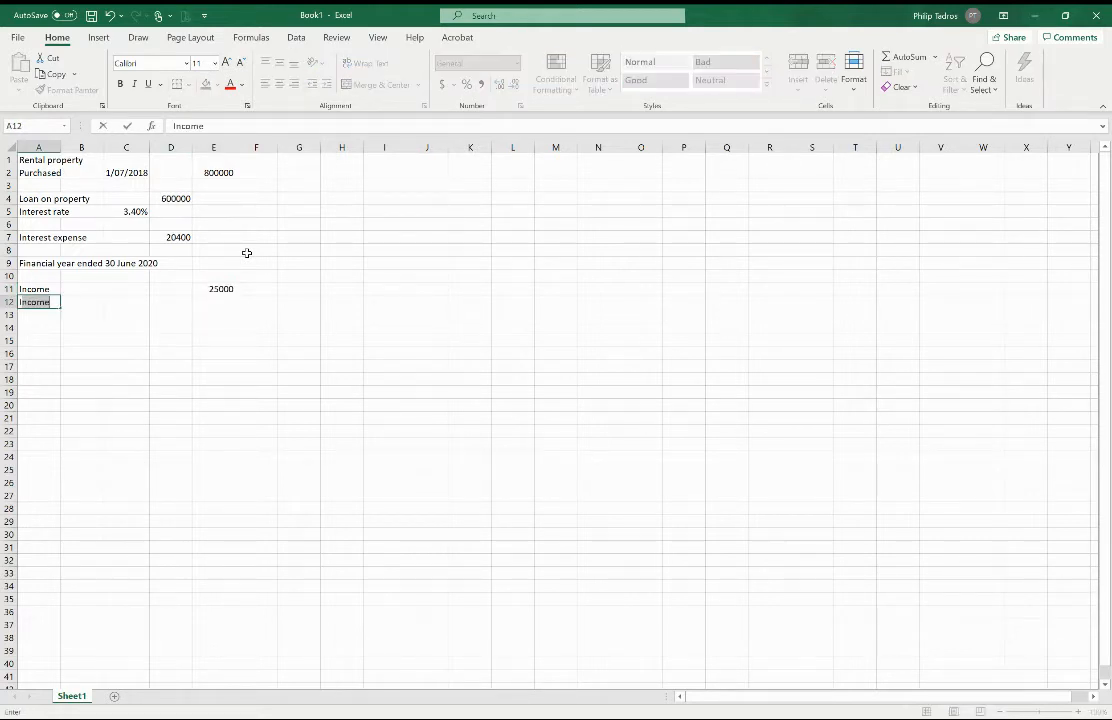
key(Tab)
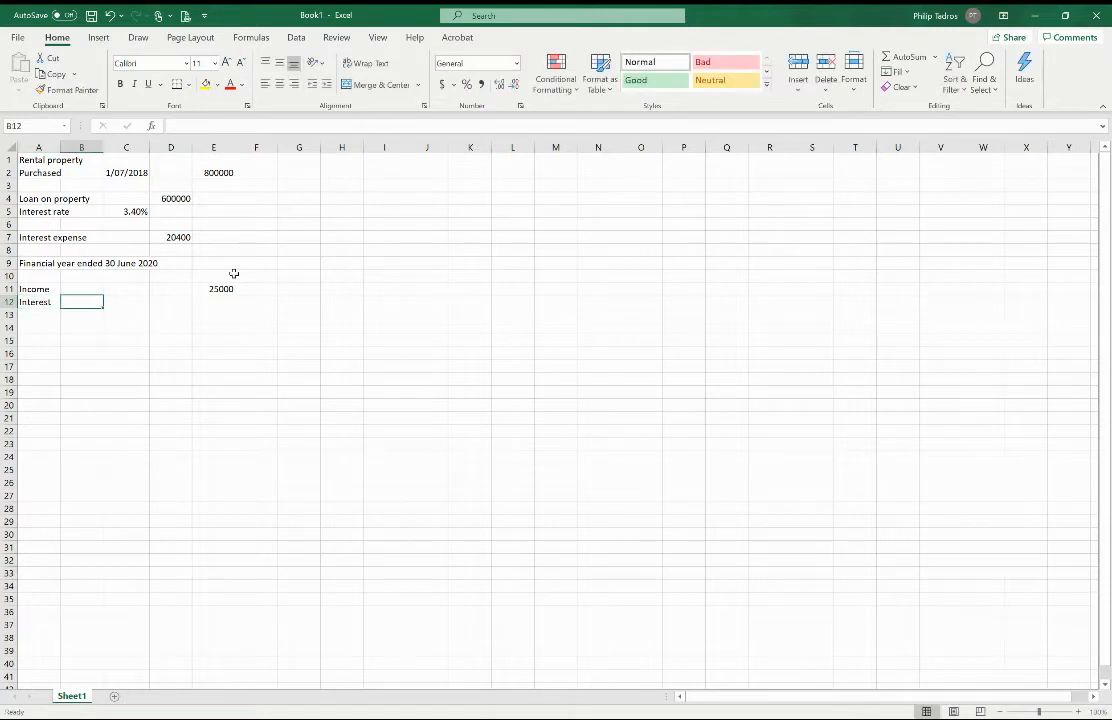
key(Right)
key(Right)
key(Right)
text(=)
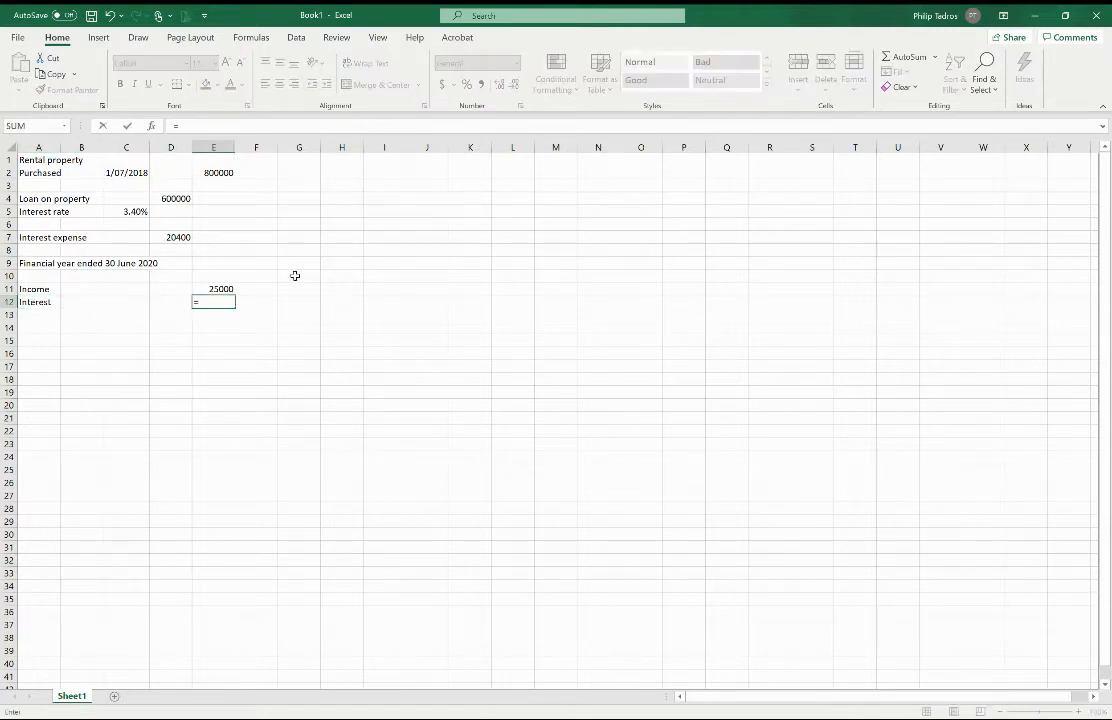
click(167, 238)
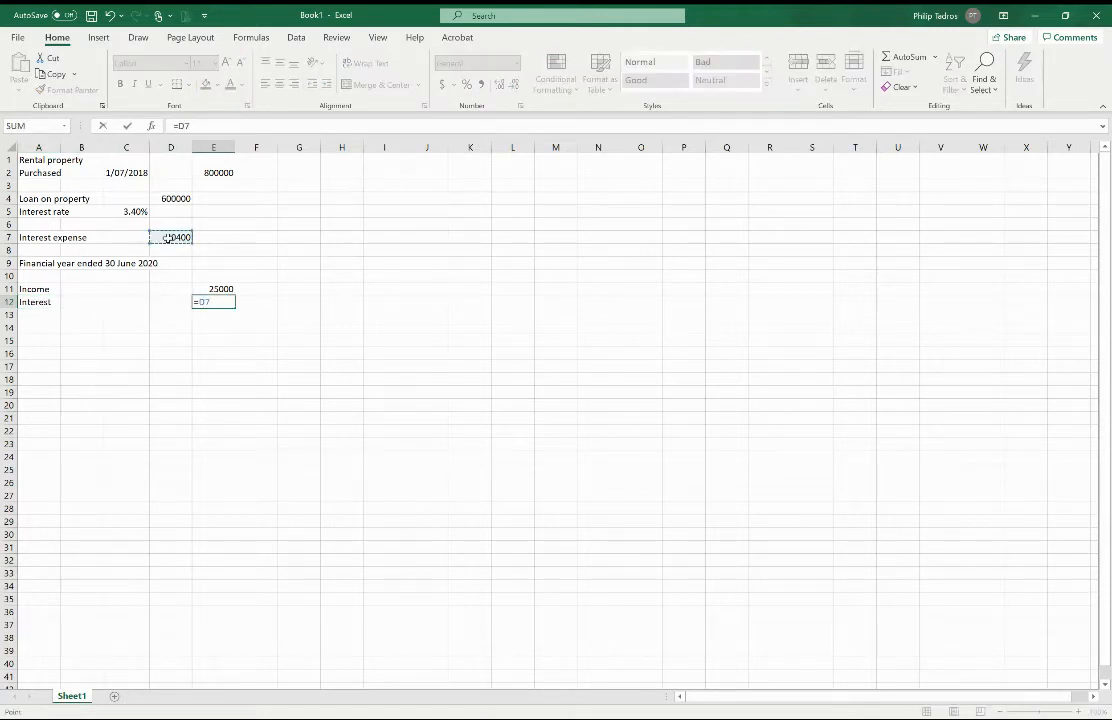
key(Return)
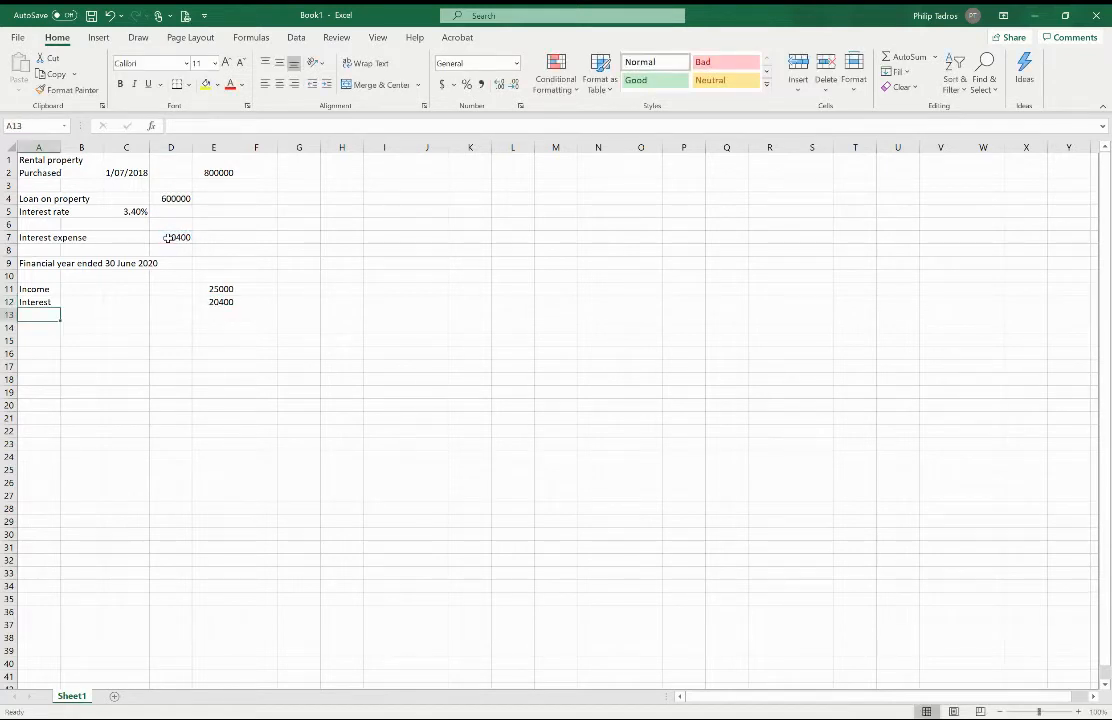
Label A13 "Expenses" and enter the expense amount of 6000 in E13.
text(Ex)
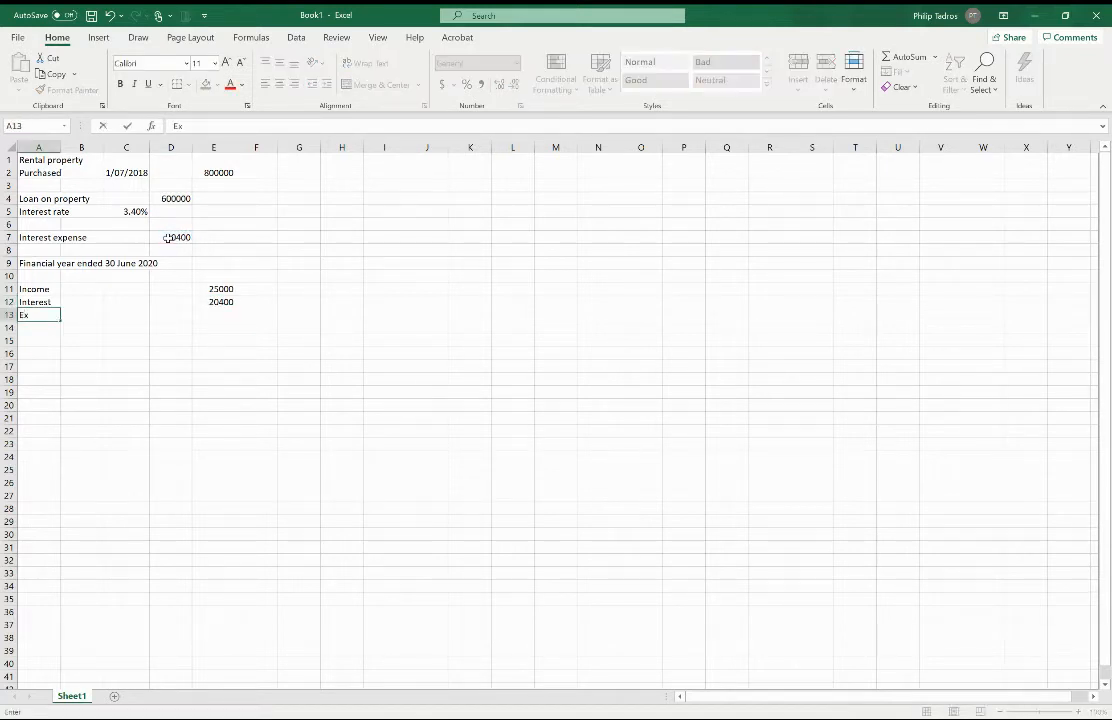
text(penses)
key(Tab)
key(Tab)
key(Tab)
key(Tab)
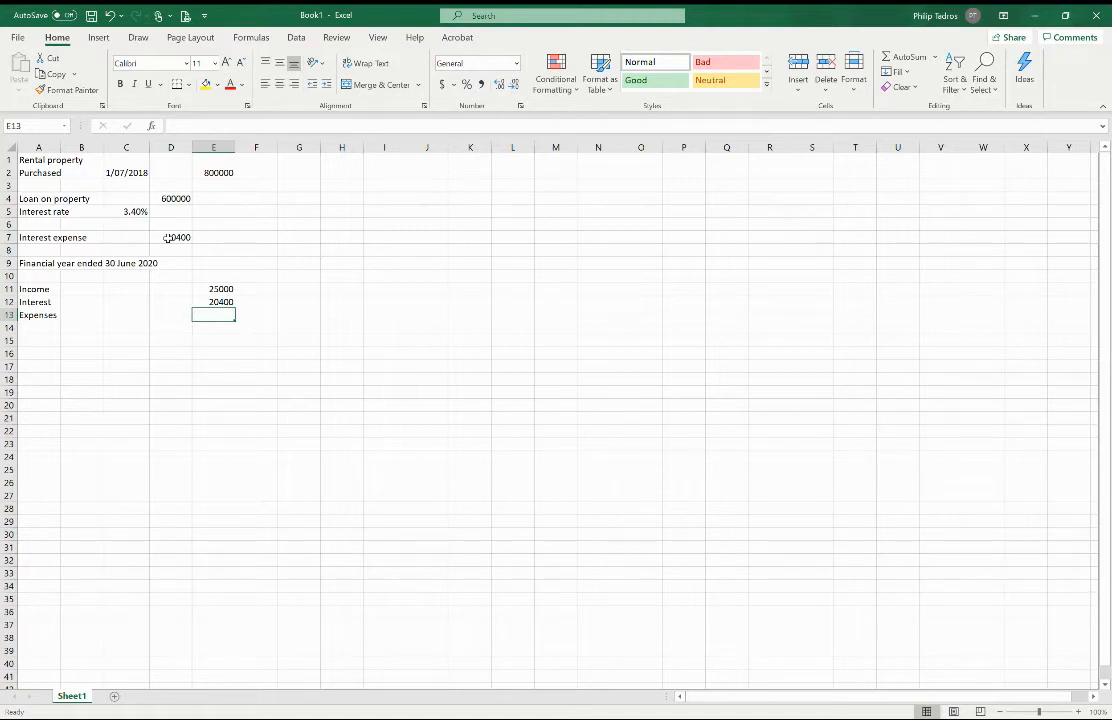
text(30)
key(BackSpace)
key(BackSpace)
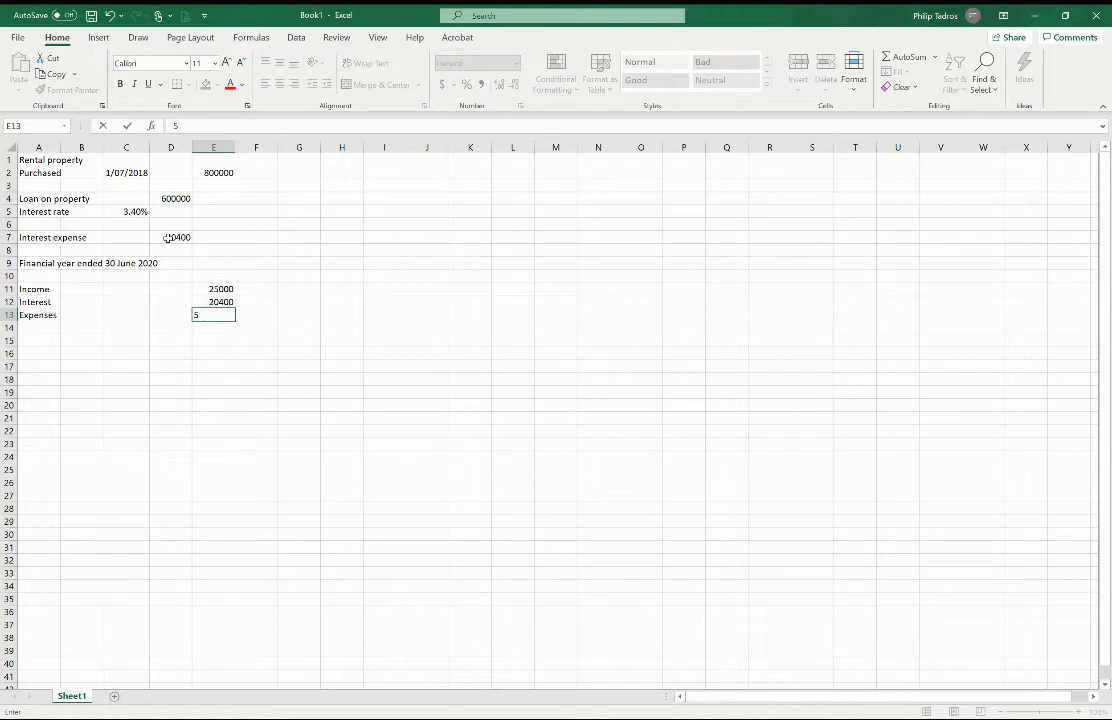
text(6000)
key(Return)
key(Left)
key(Left)
key(Left)
key(Right)
key(Right)
key(Right)
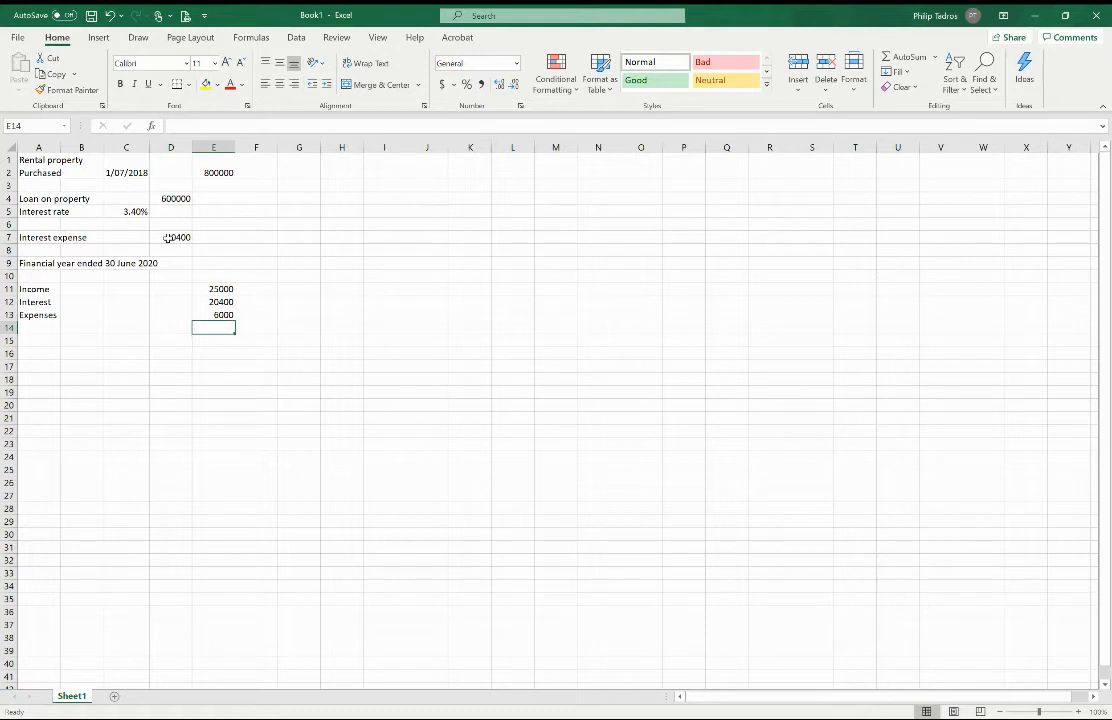
Label A15 "Net rent", leaving row 14 blank below the expenses.
key(Left)
key(Left)
key(Left)
key(Left)
key(Down)
text(Net rent)
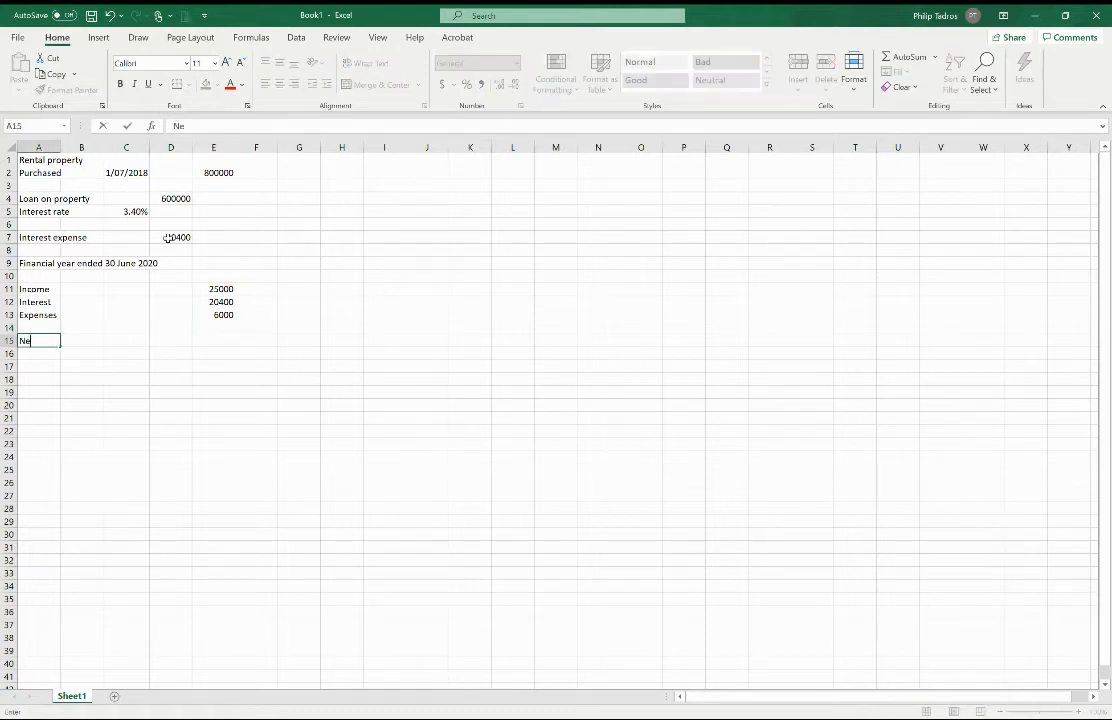
Calculate net rent in E15 as income less interest and expenses with =E11-E12-E13.
key(Right)
key(Right)
key(Right)
key(Right)
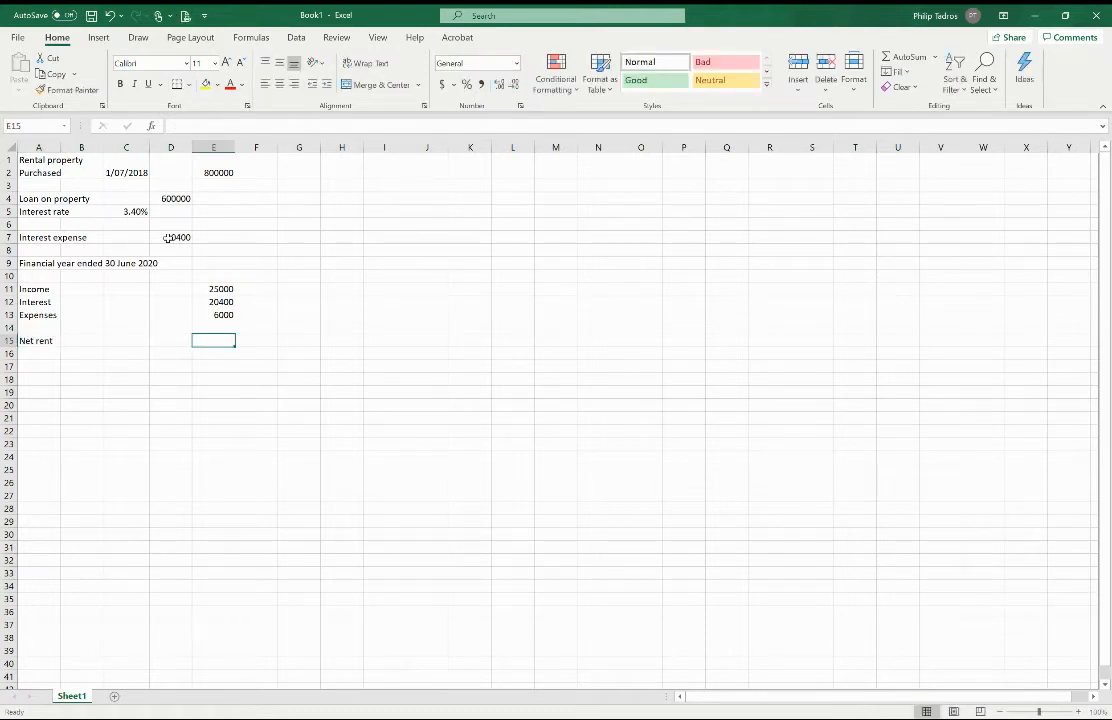
text(=)
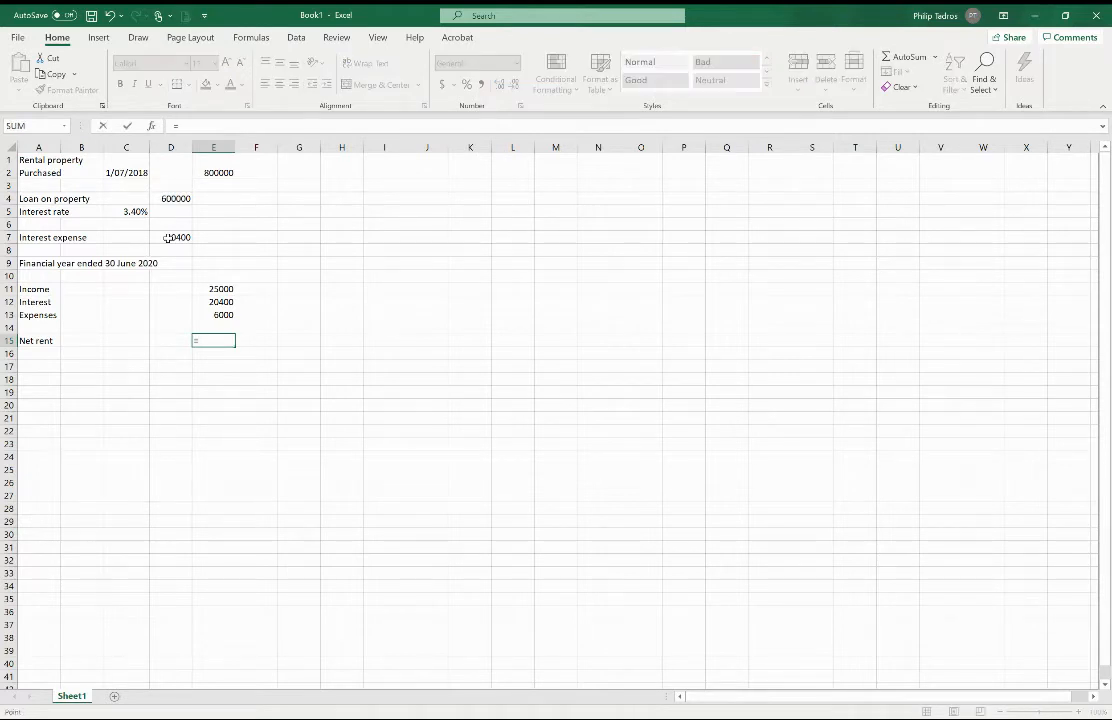
key(Up)
key(Up)
key(Up)
key(Up)
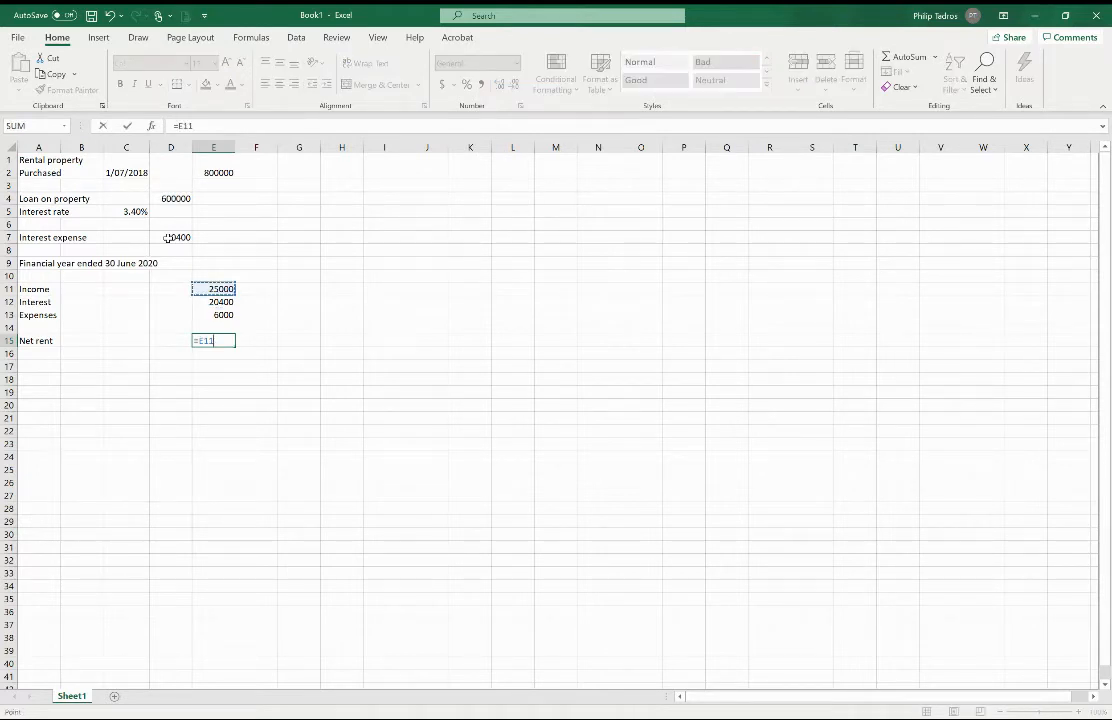
text(-)
key(Up)
key(Up)
key(Up)
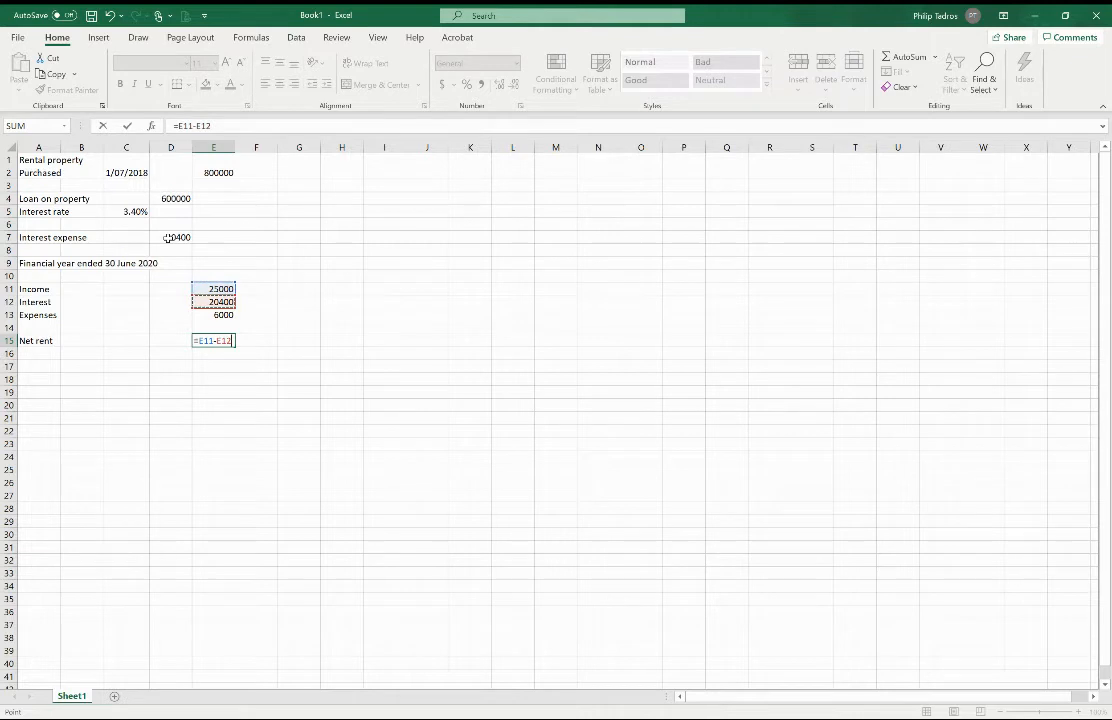
text(-)
key(Up)
key(Up)
key(Return)
Enter the heading "Tax depreciation" in cell A17.
key(Down)
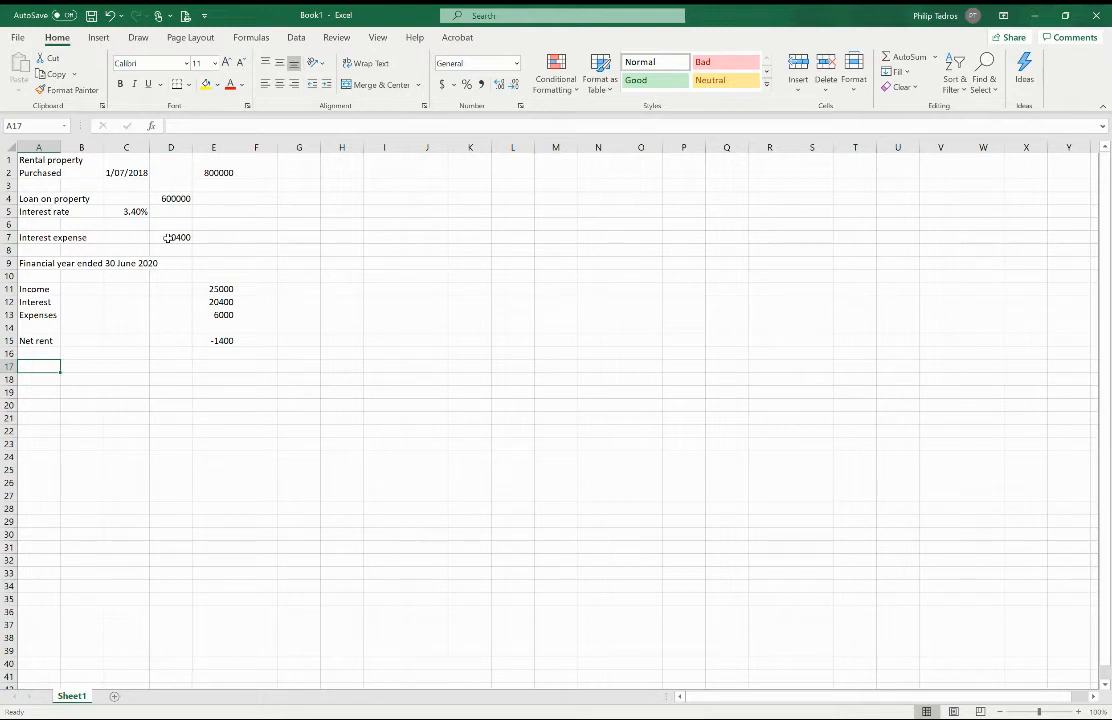
text(Tax)
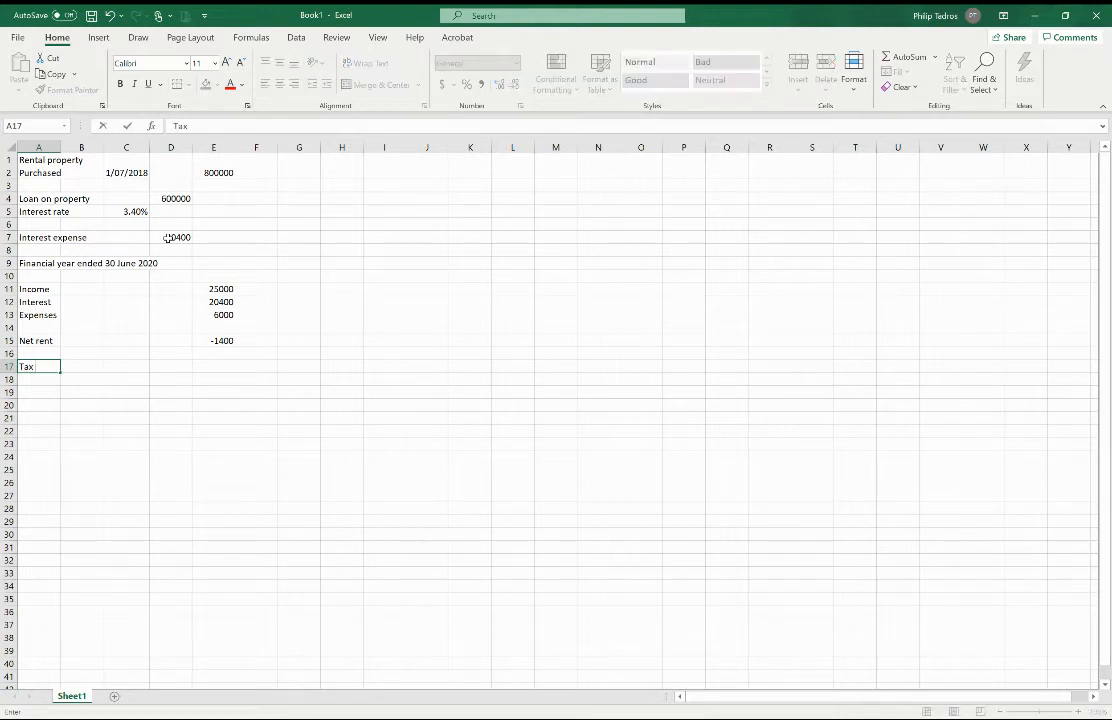
text( depreciation)
key(Return)
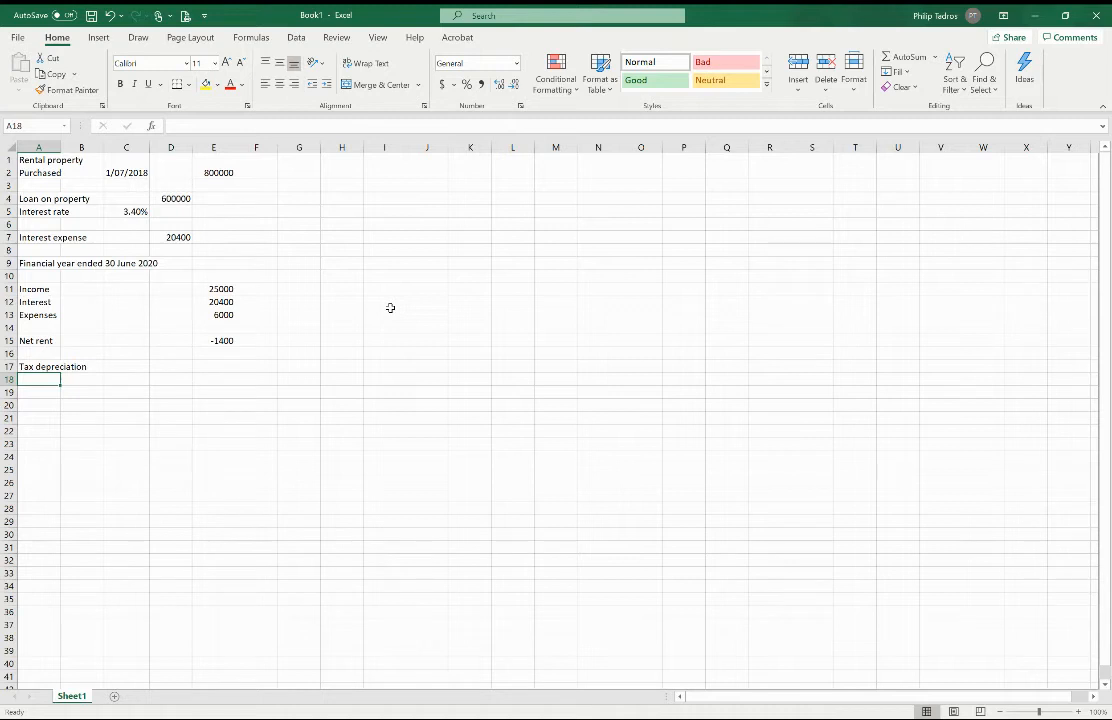
Label A18 "Depreciation on assets in property" and enter 3000 in E18.
text(Deprecia)
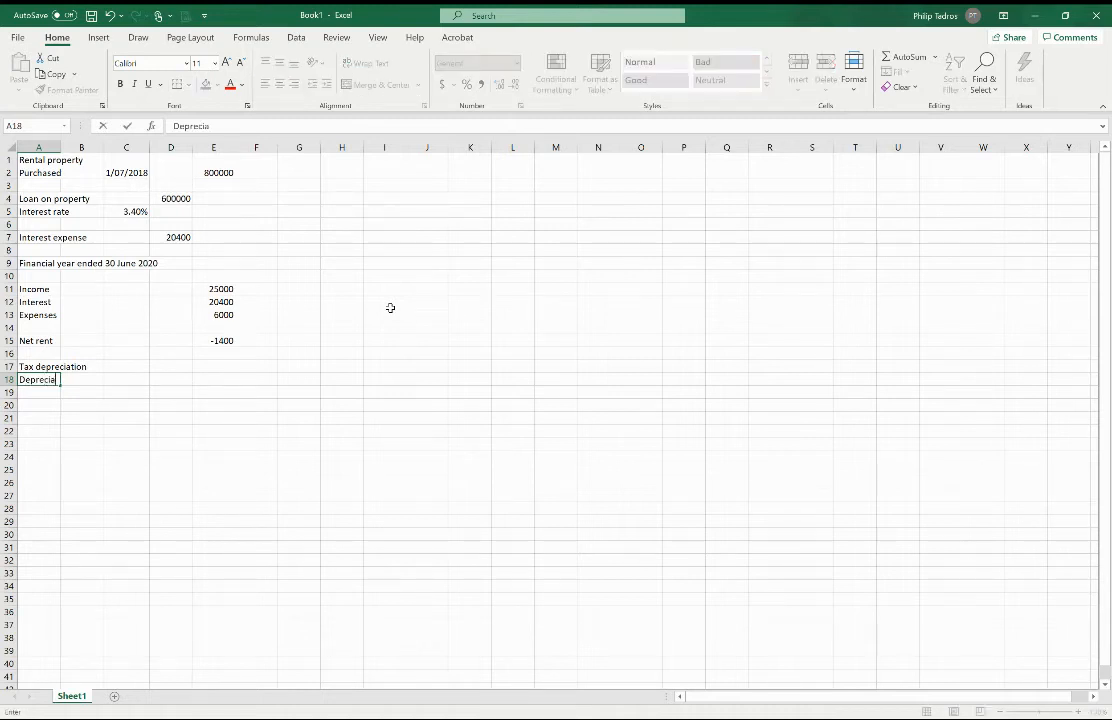
text(tion on aassets in pro)
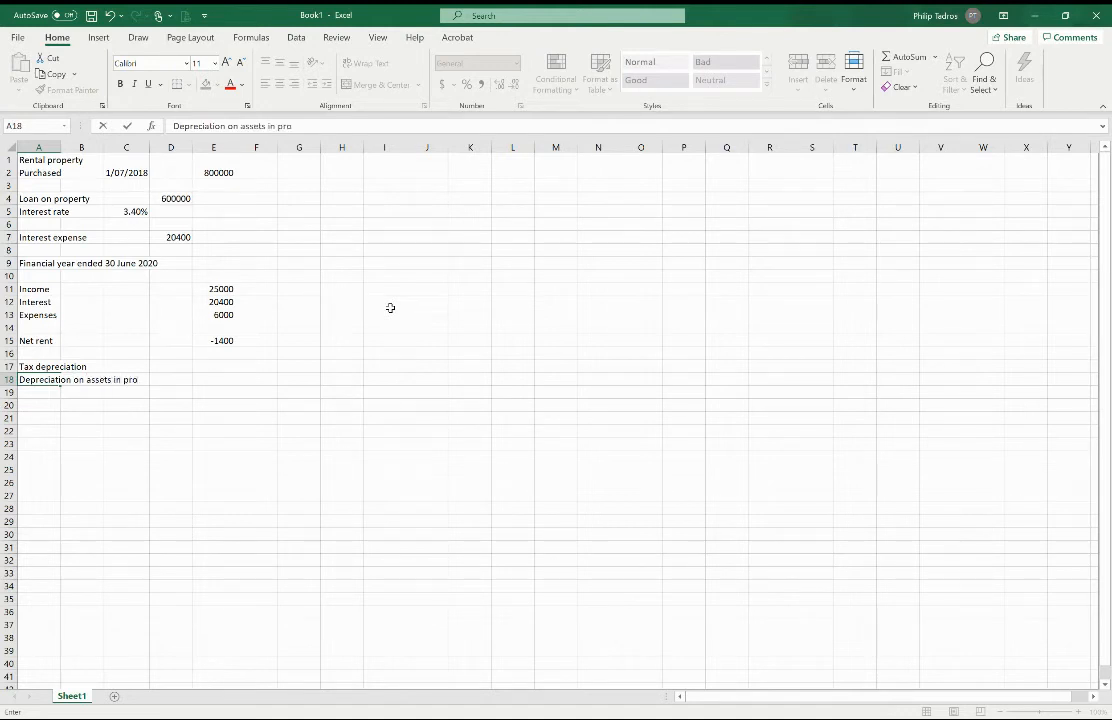
text(perty)
key(Right)
key(Right)
key(Right)
key(Right)
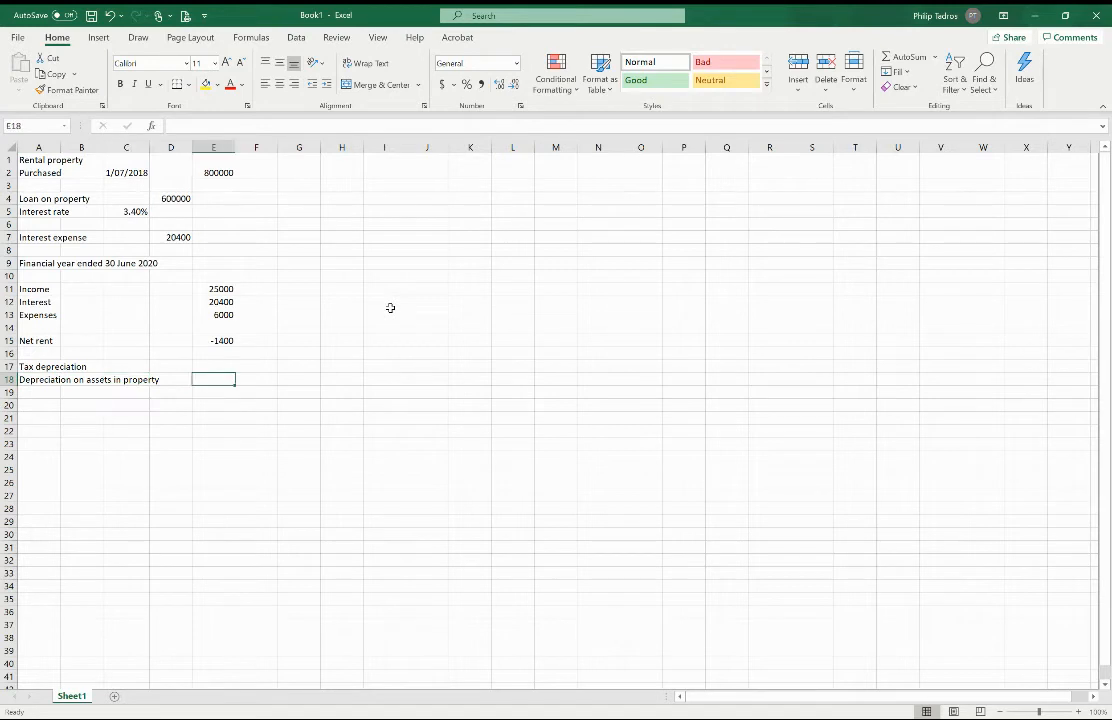
text(3000)
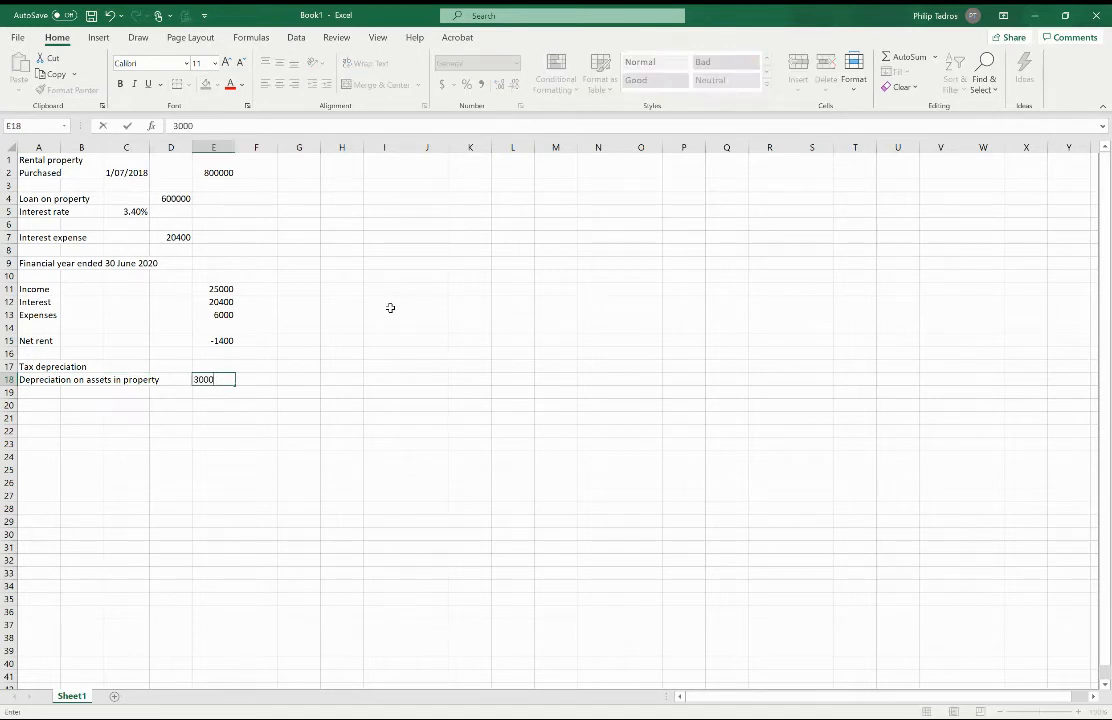
key(Return)
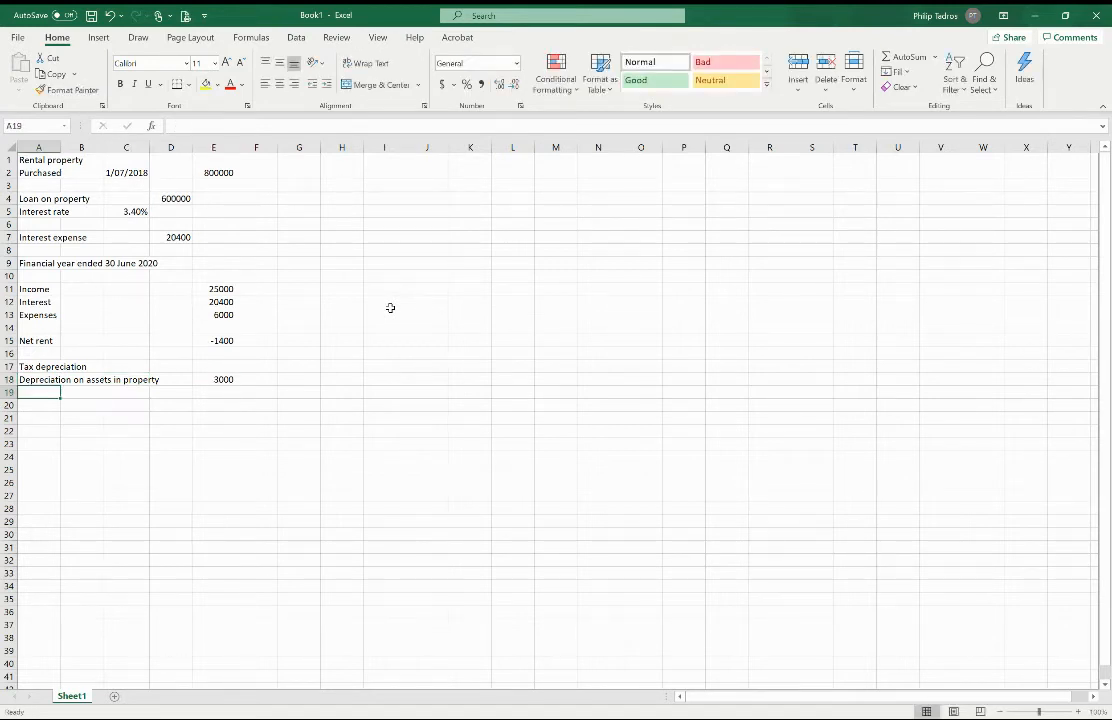
Add a "Capital works" row with 5000 in E19 and total the depreciation in E20 with =SUM(E18:E19).
text(Capital w)
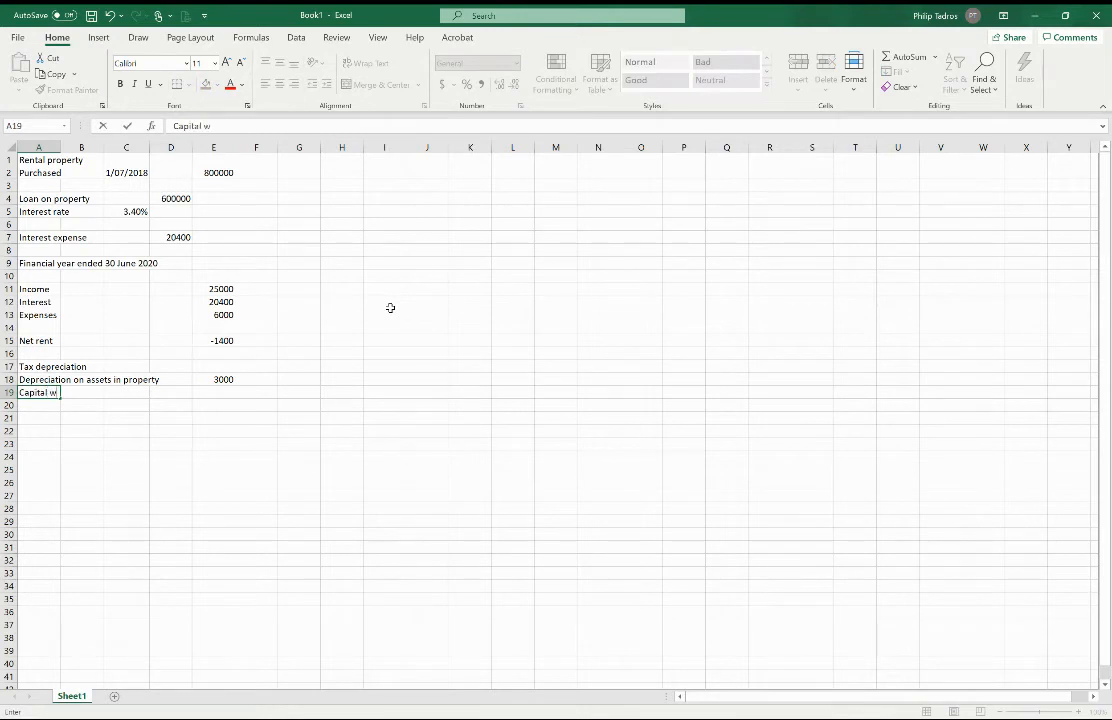
text(orks)
key(Tab)
key(Tab)
key(Tab)
key(Tab)
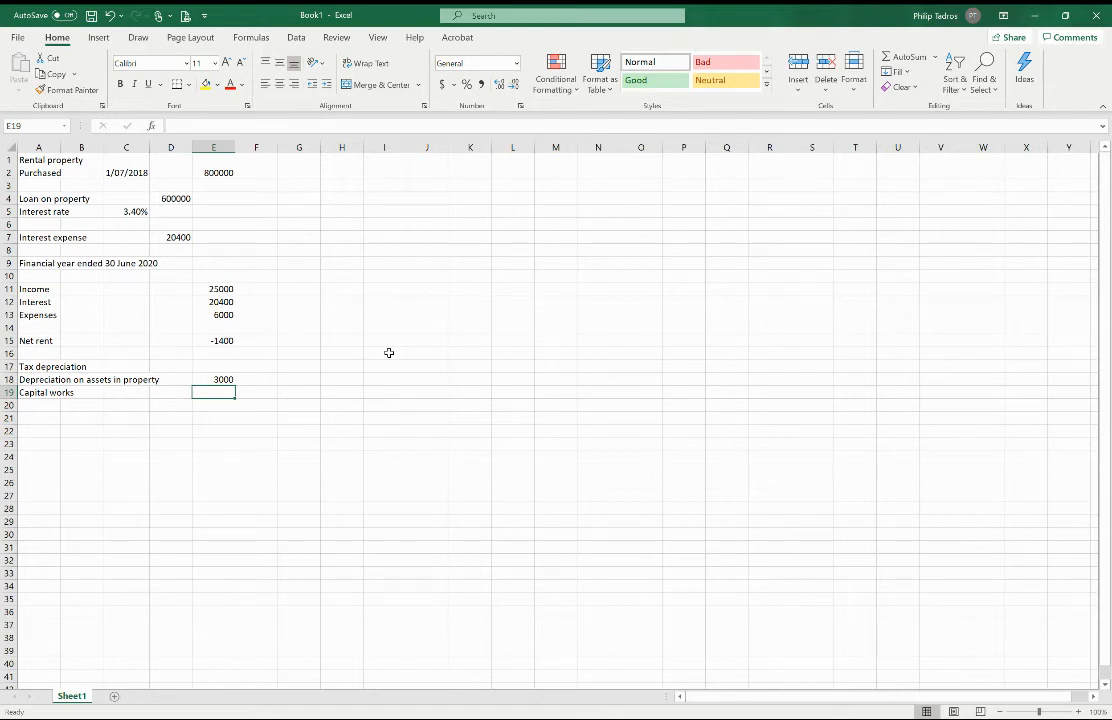
text(5000)
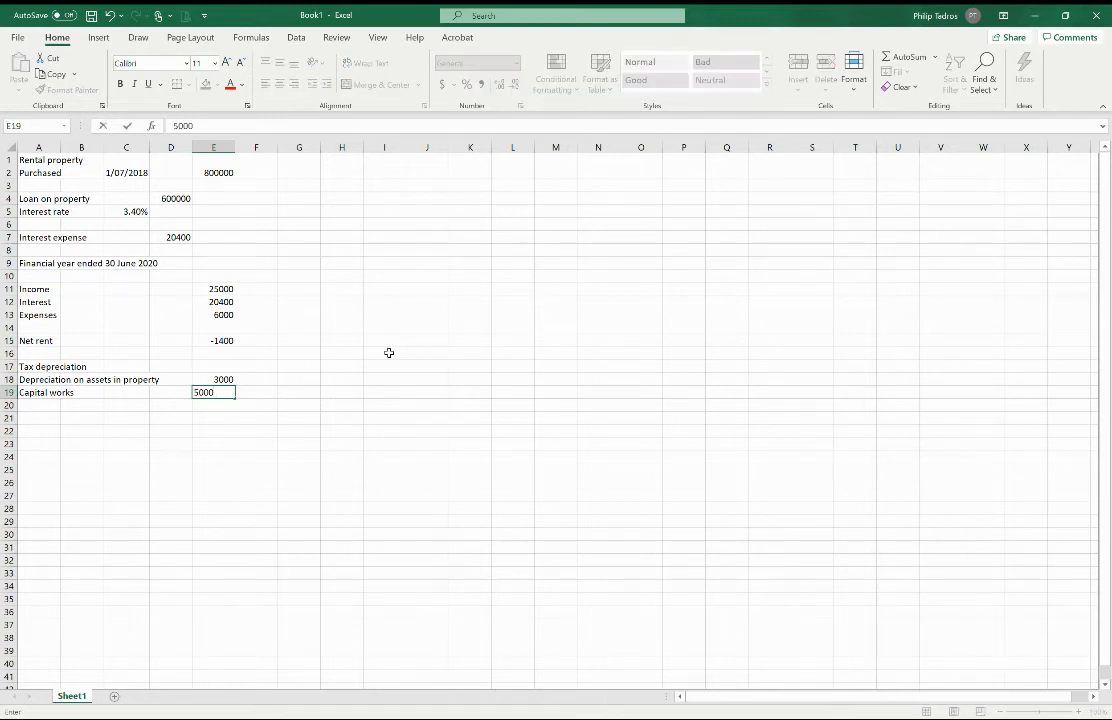
key(Return)
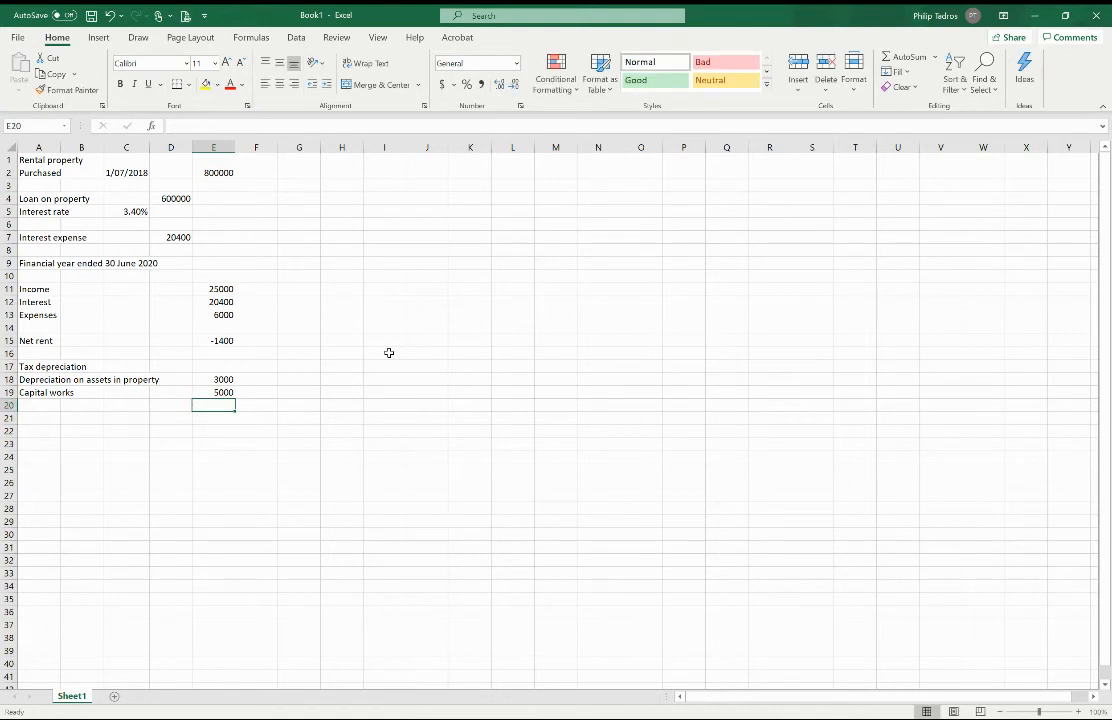
click(897, 62)
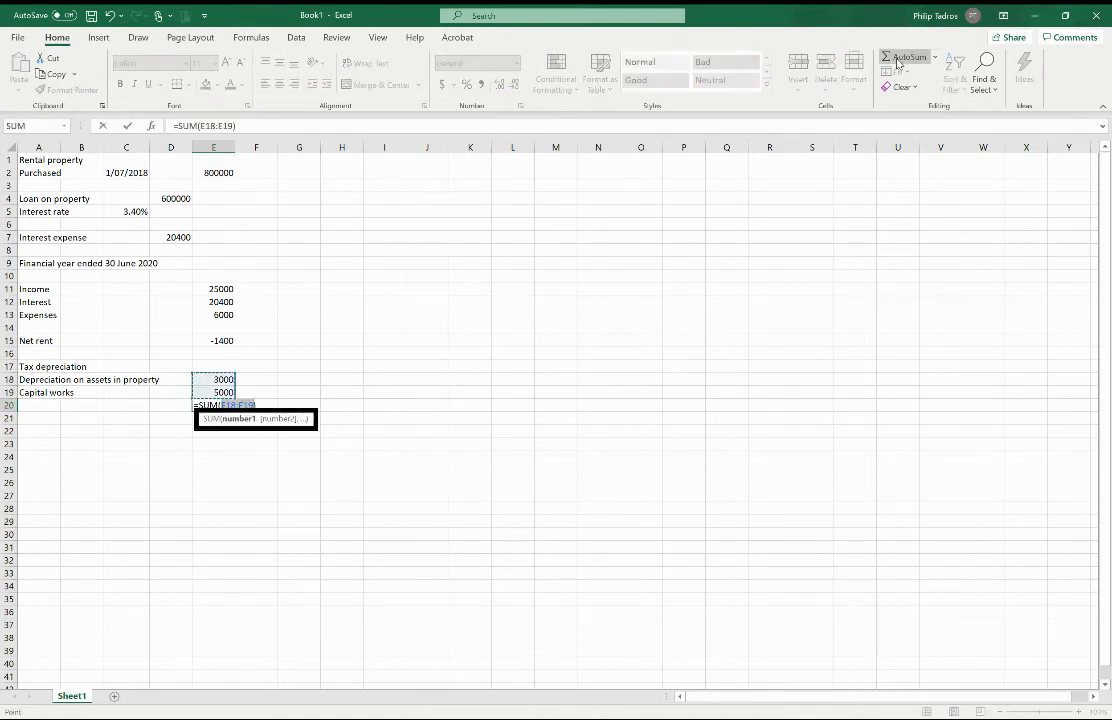
key(Return)
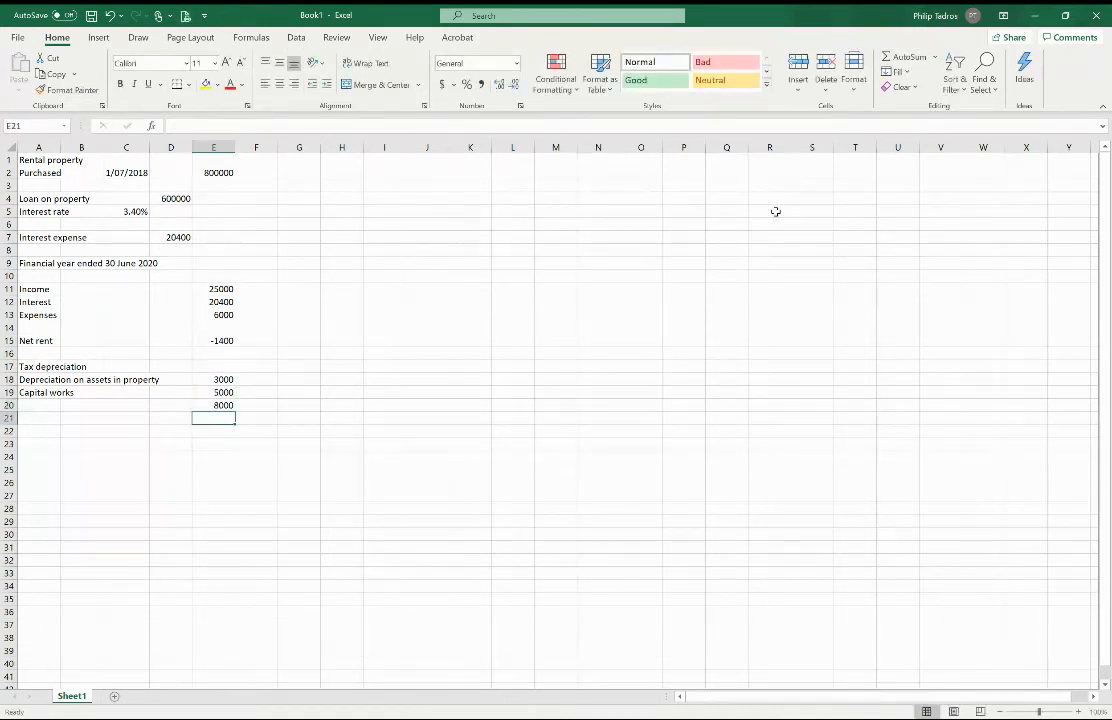
Label A22 "Overall rental loss", leaving row 21 blank below the depreciation total.
key(Left)
key(Left)
key(Left)
key(Left)
key(Down)
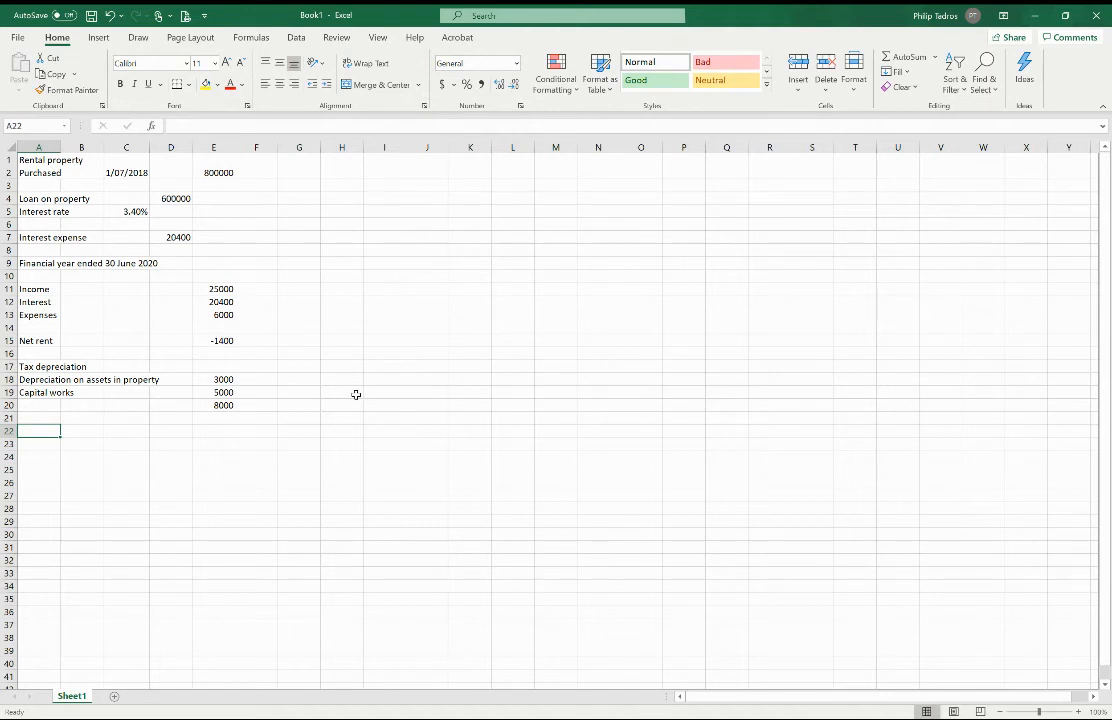
text(O)
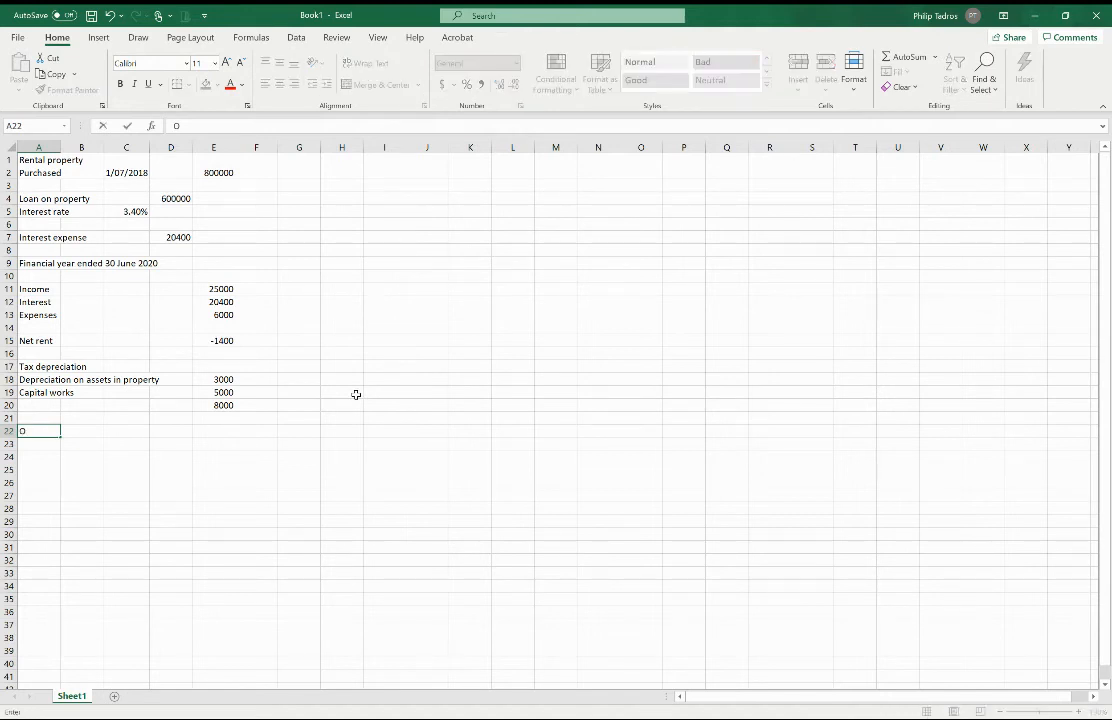
text(verall rental loss)
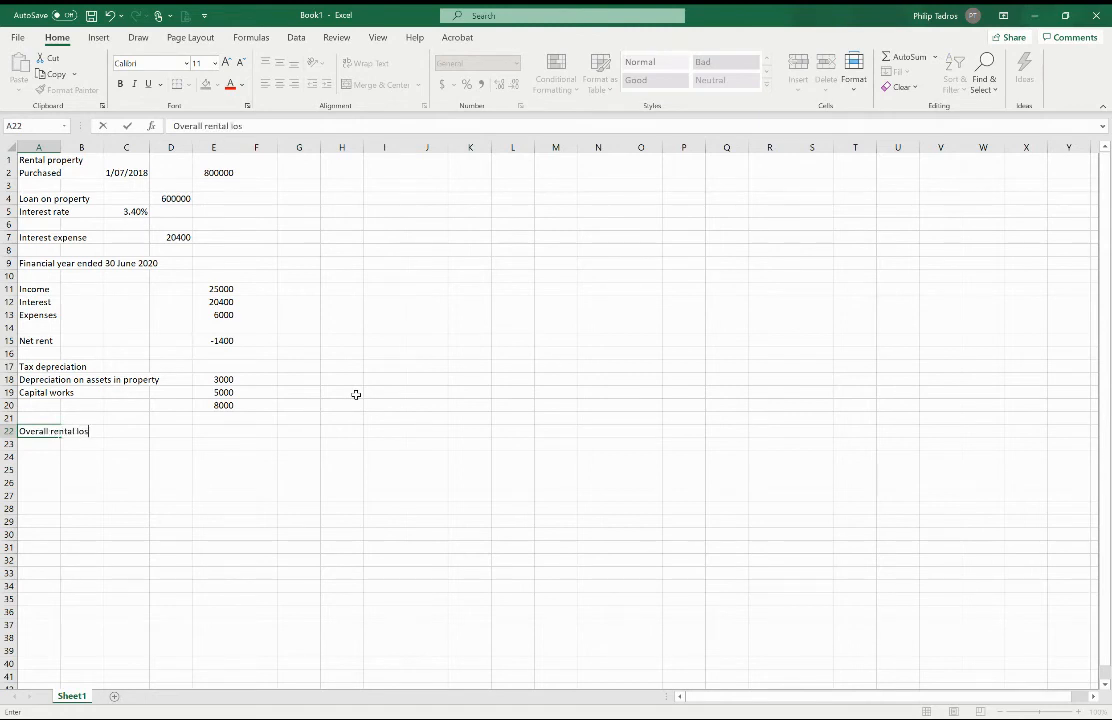
Calculate the overall rental loss in E22 as net rent less total depreciation with =E15-E20.
key(Tab)
key(Tab)
key(Tab)
key(Tab)
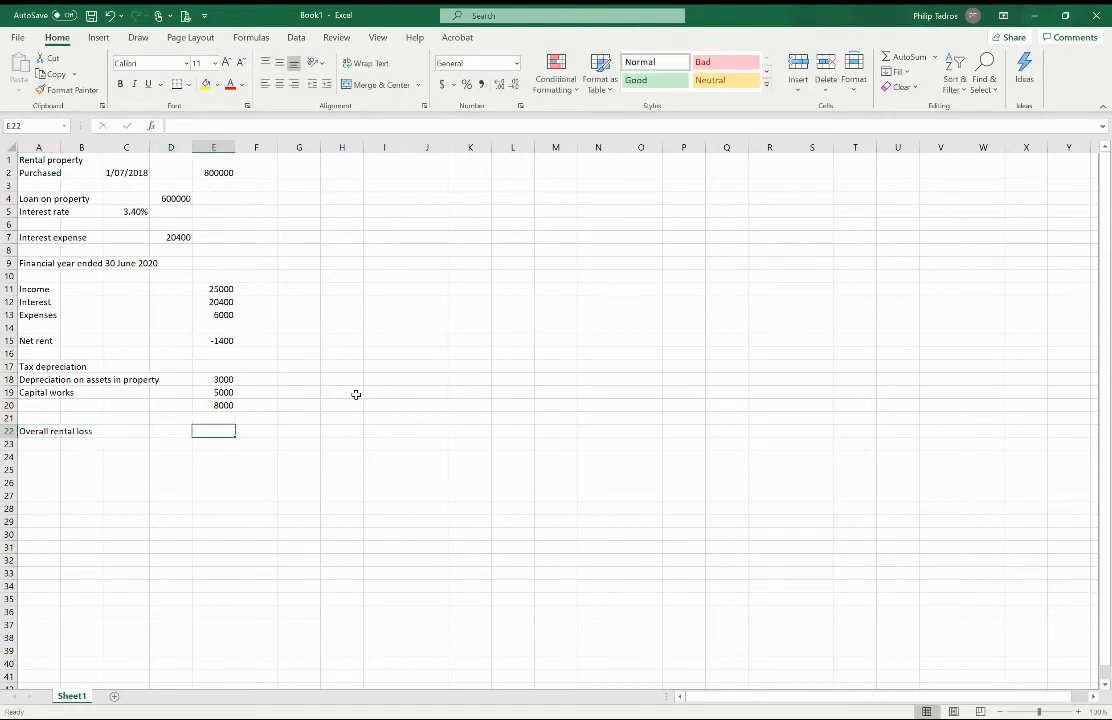
text(=)
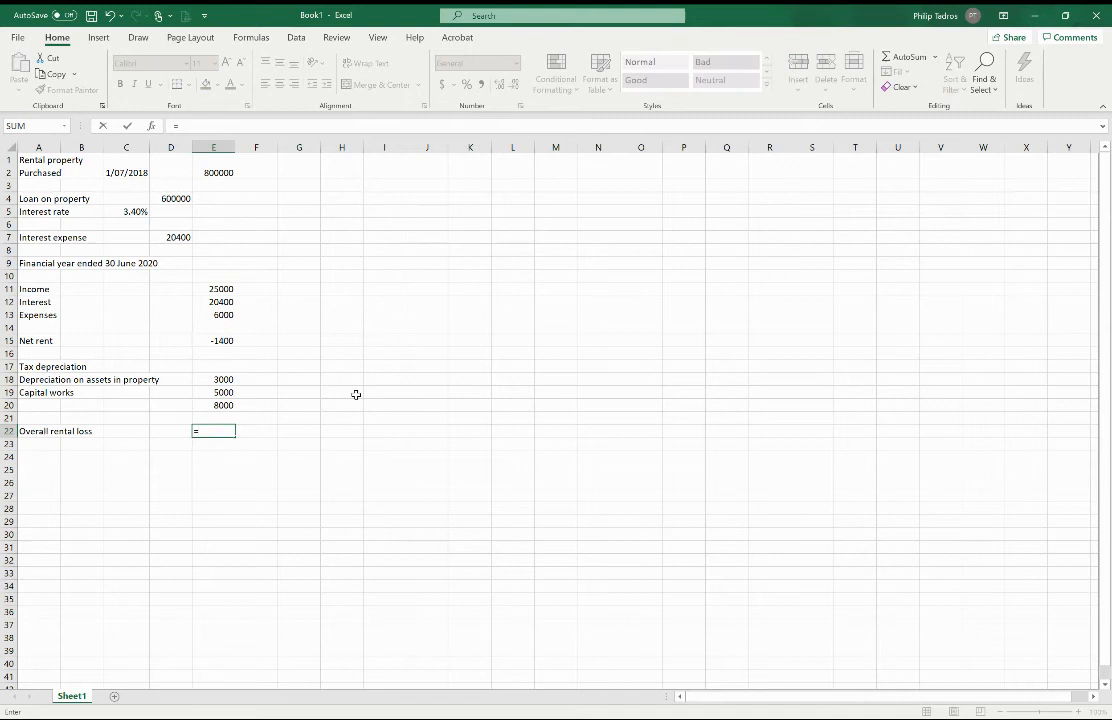
click(224, 341)
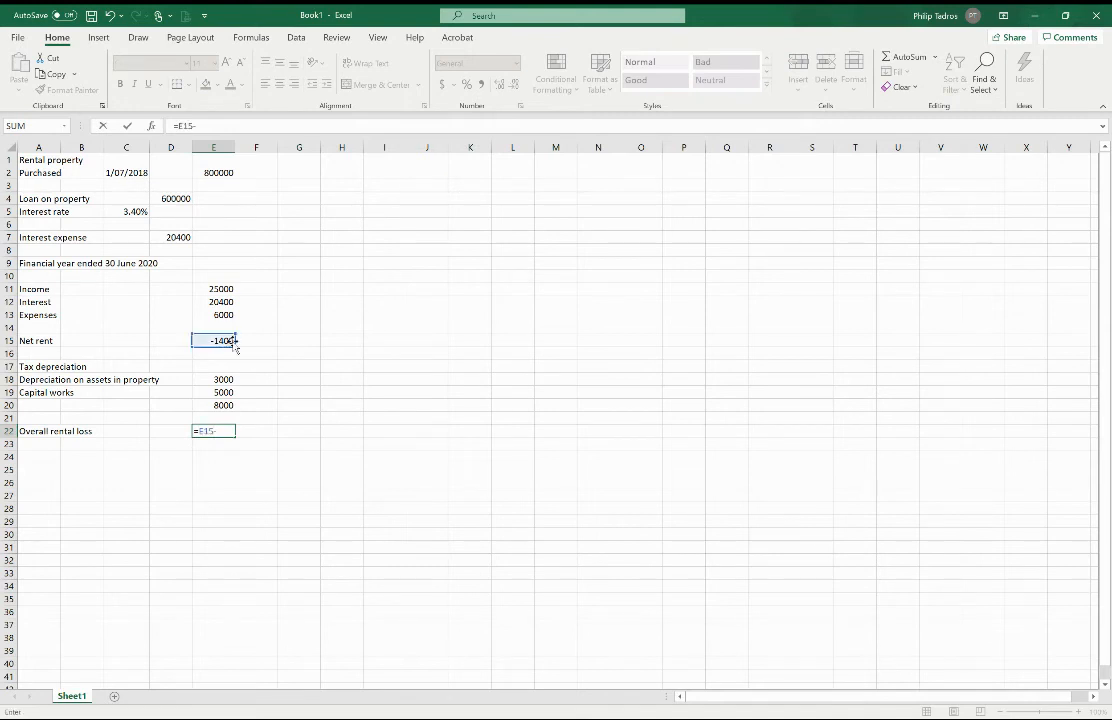
text(-)
click(222, 406)
key(Return)
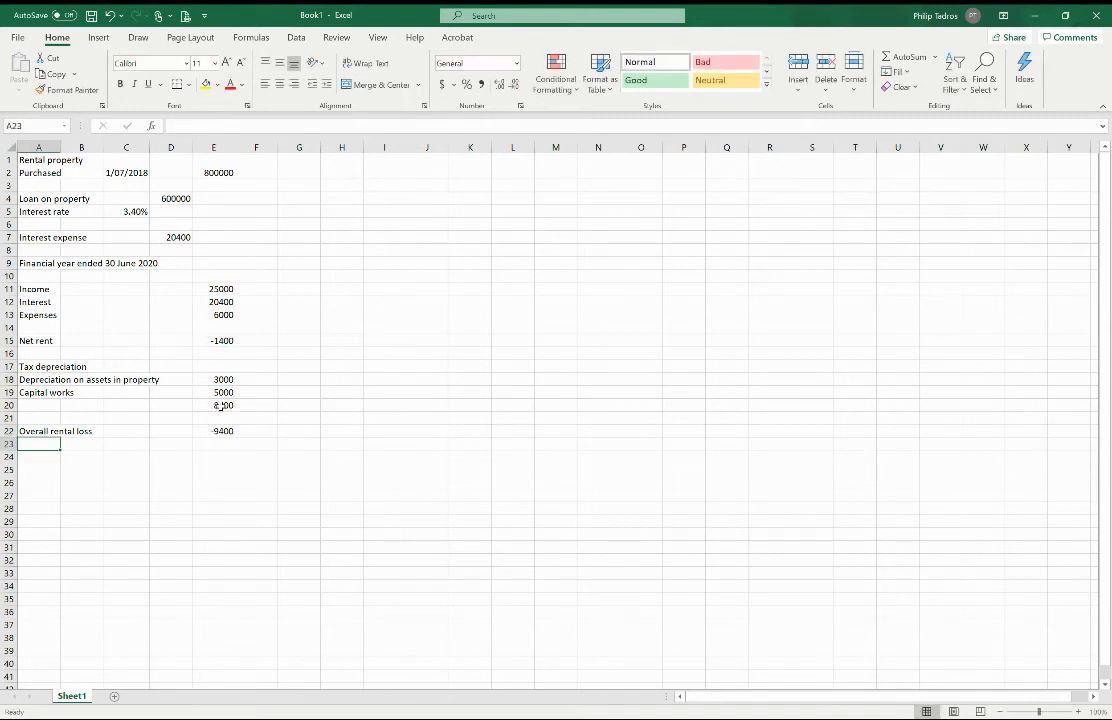
click(228, 431)
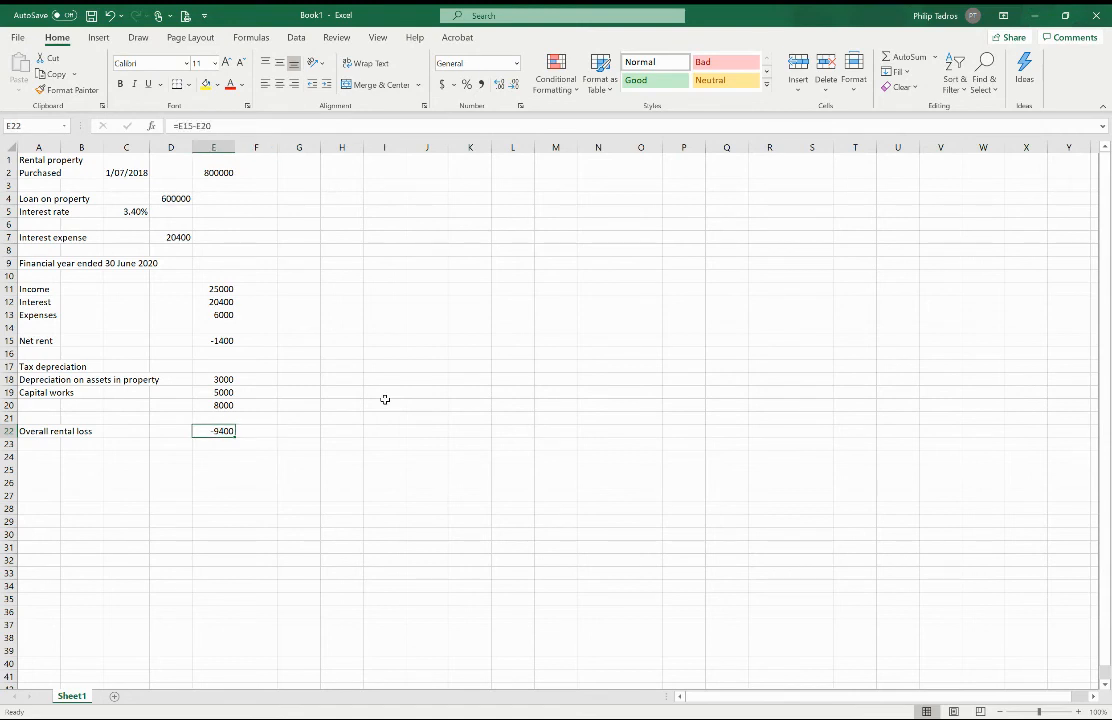
key(Right)
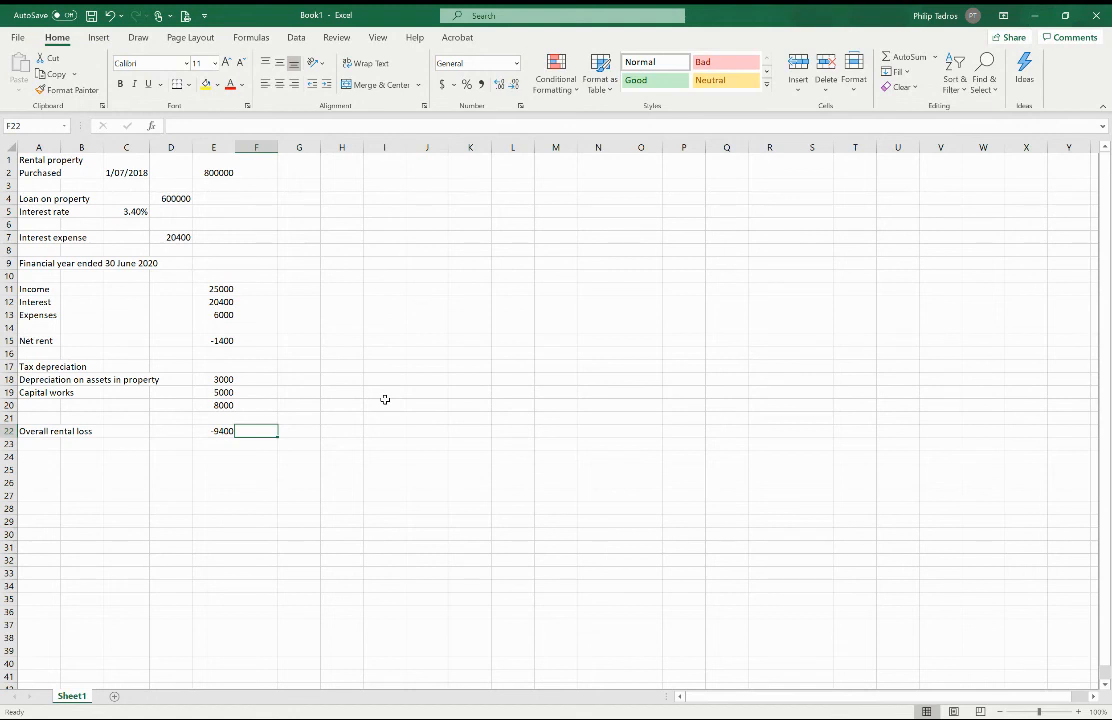
key(Left)
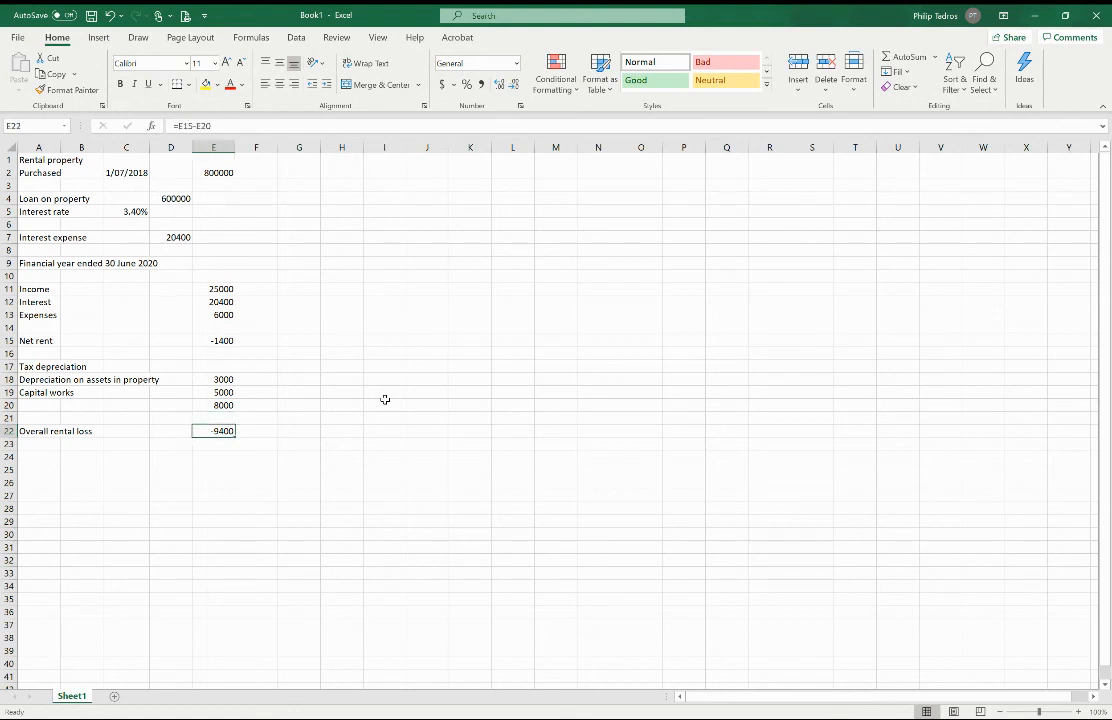
key(Right)
key(Left)
key(Right)
key(Left)
click(215, 301)
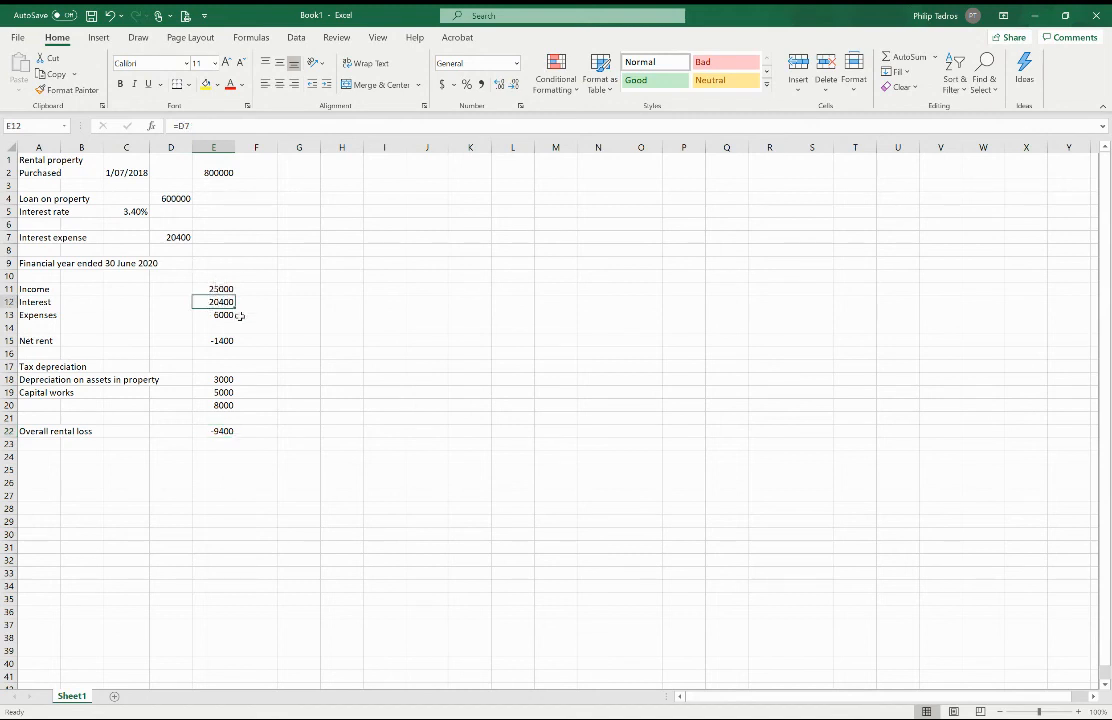
click(421, 343)
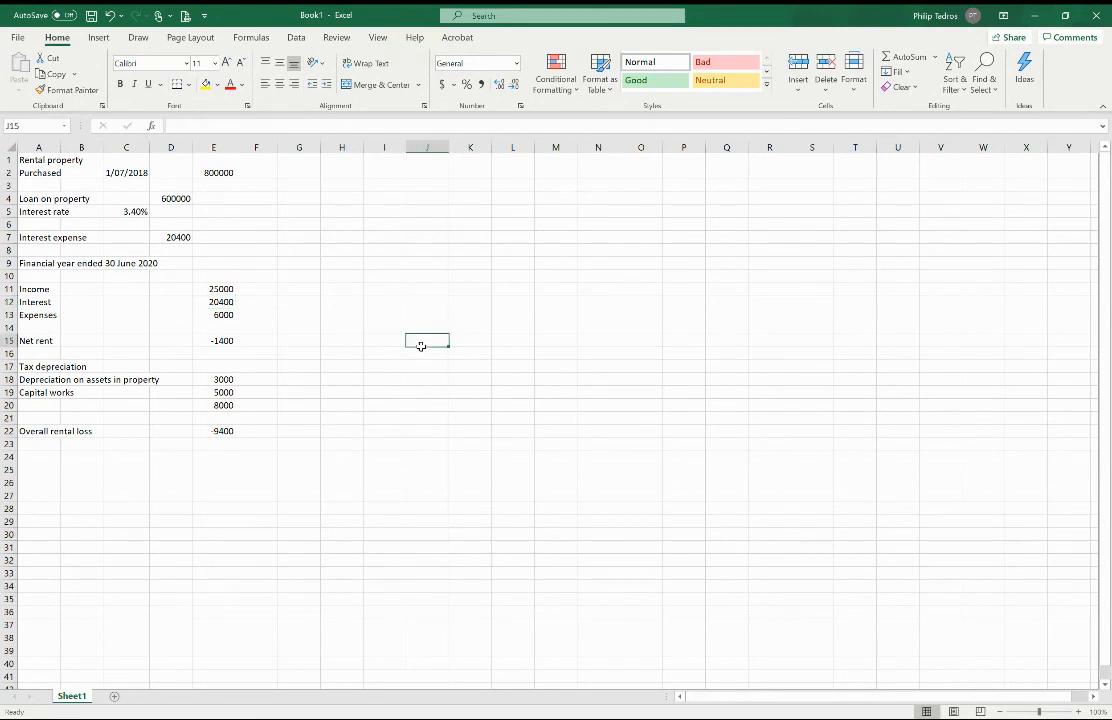